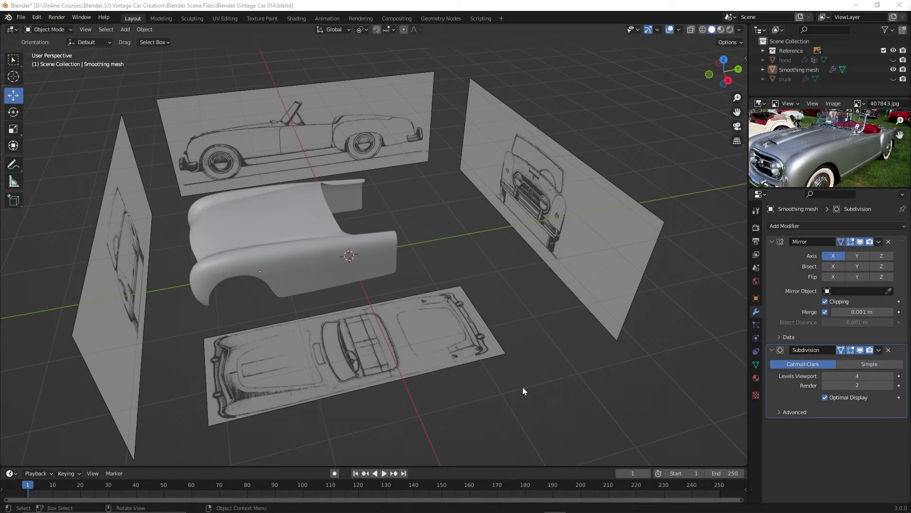
# Examine the rear fender in the reference photo and compare it with the car body and reference drawings from several angles.
pyautogui.moveTo(848, 176)
pyautogui.mouseDown(button='middle')
pyautogui.moveTo(830, 145)
pyautogui.moveTo(831, 172)
pyautogui.mouseUp(button='middle')
pyautogui.scroll(2, 831, 155)
pyautogui.scroll(3, 826, 159)
pyautogui.scroll(-1, 830, 145)
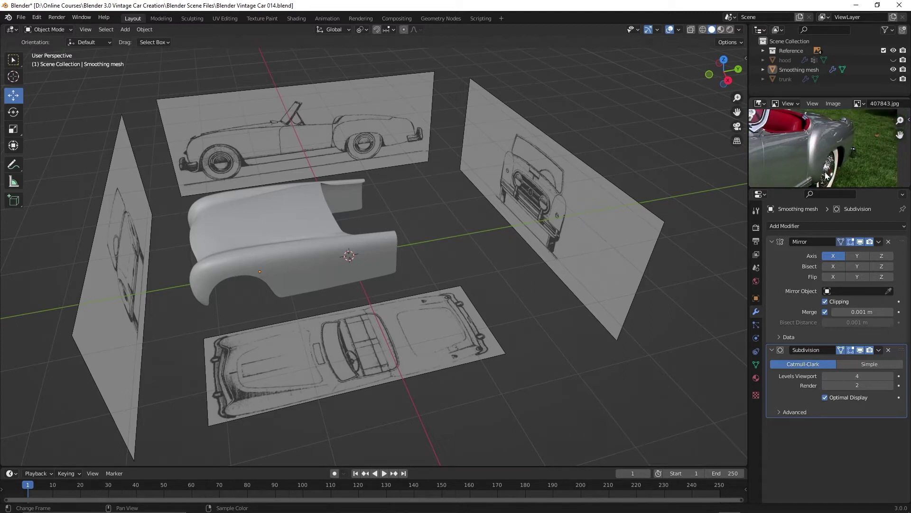
pyautogui.moveTo(843, 177); pyautogui.dragTo(842, 171, button='middle')
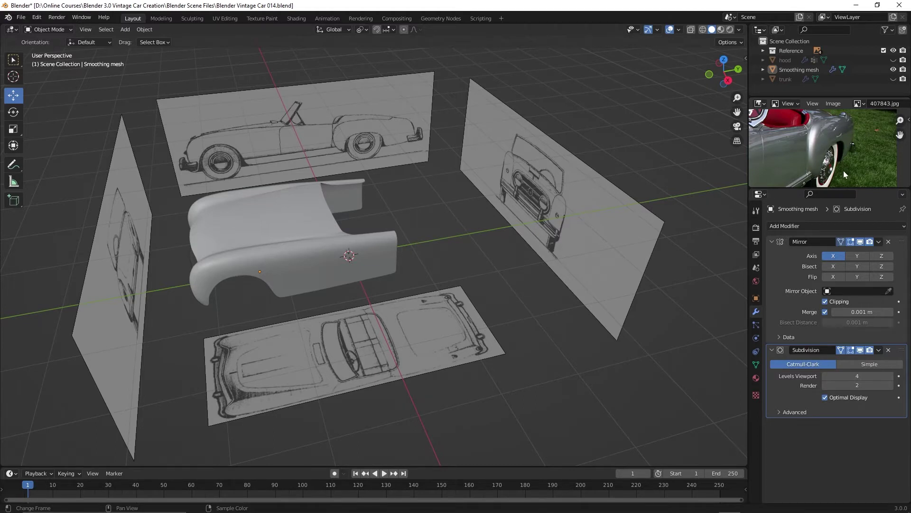
pyautogui.scroll(-2, 842, 166)
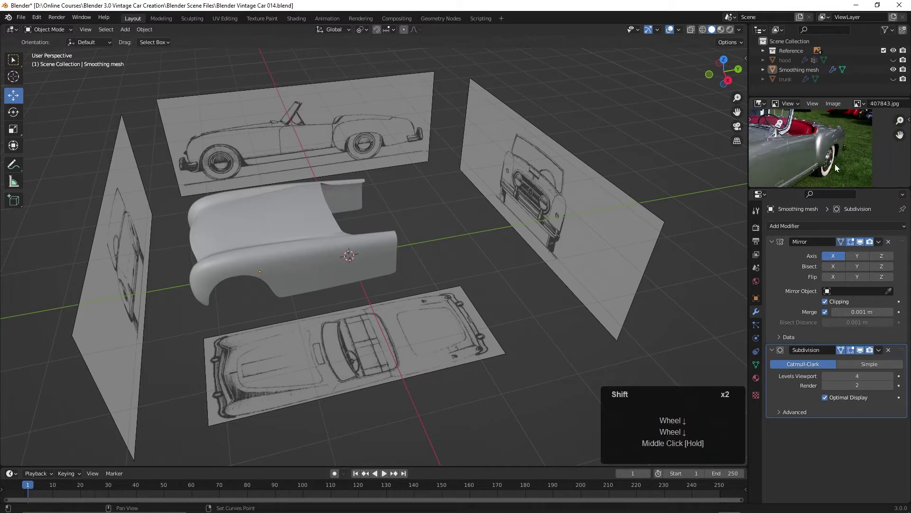
pyautogui.keyDown('shift'); pyautogui.moveTo(843, 171); pyautogui.dragTo(873, 159, button='middle'); pyautogui.keyUp('shift')
pyautogui.scroll(-2, 863, 155)
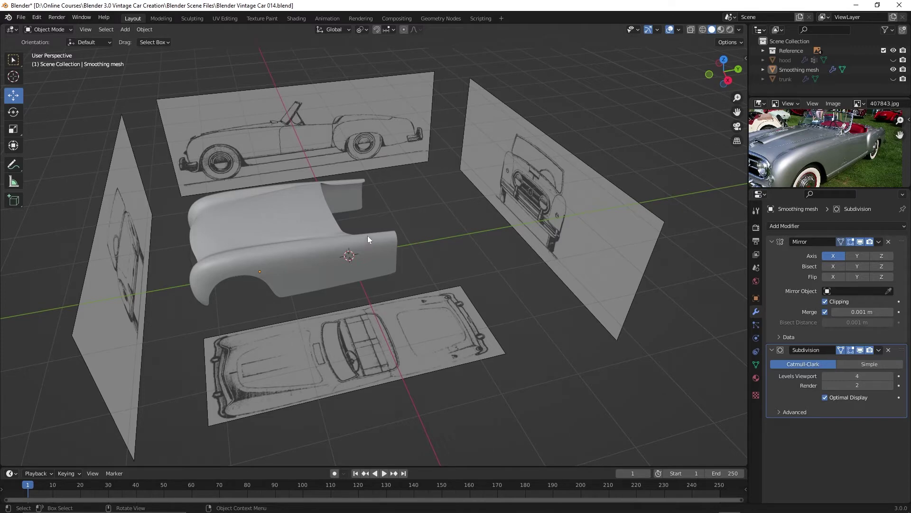
pyautogui.moveTo(367, 235); pyautogui.dragTo(379, 263, button='middle')
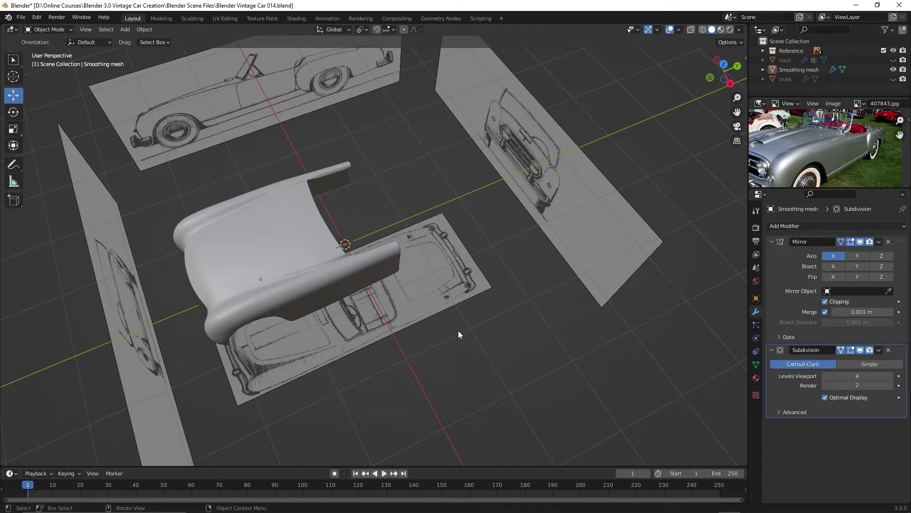
pyautogui.moveTo(458, 334); pyautogui.dragTo(431, 300, button='middle')
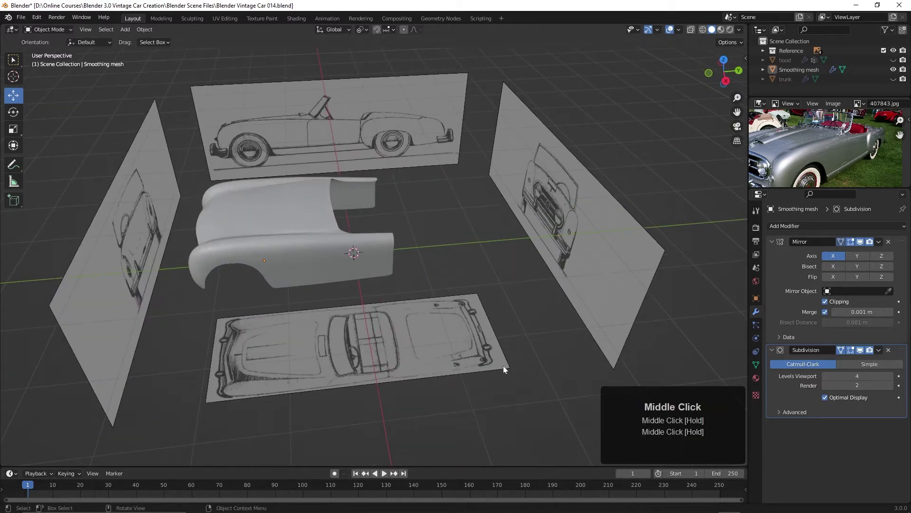
pyautogui.keyDown('shift'); pyautogui.moveTo(483, 371); pyautogui.dragTo(477, 335, button='middle'); pyautogui.keyUp('shift')
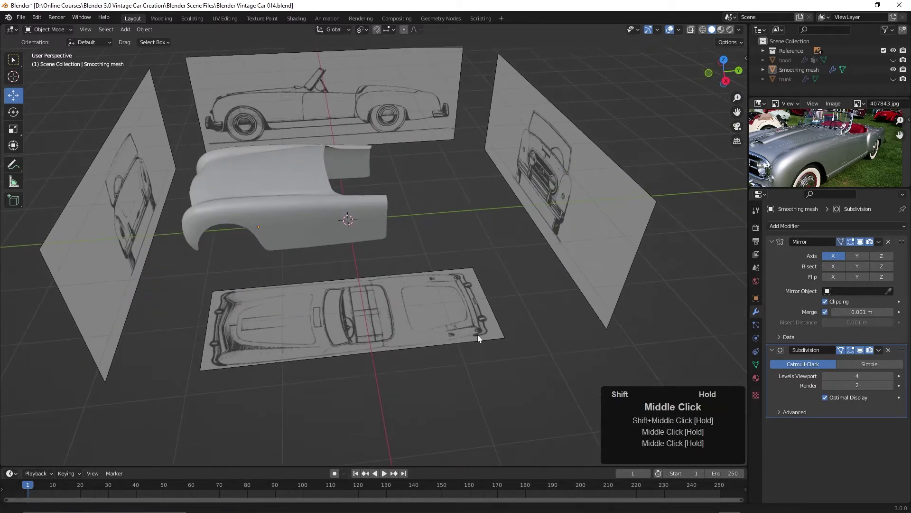
# Split the Properties editor and turn the new area into a second Image Editor.
pyautogui.moveTo(751, 191); pyautogui.dragTo(769, 294)
pyautogui.click(759, 194)
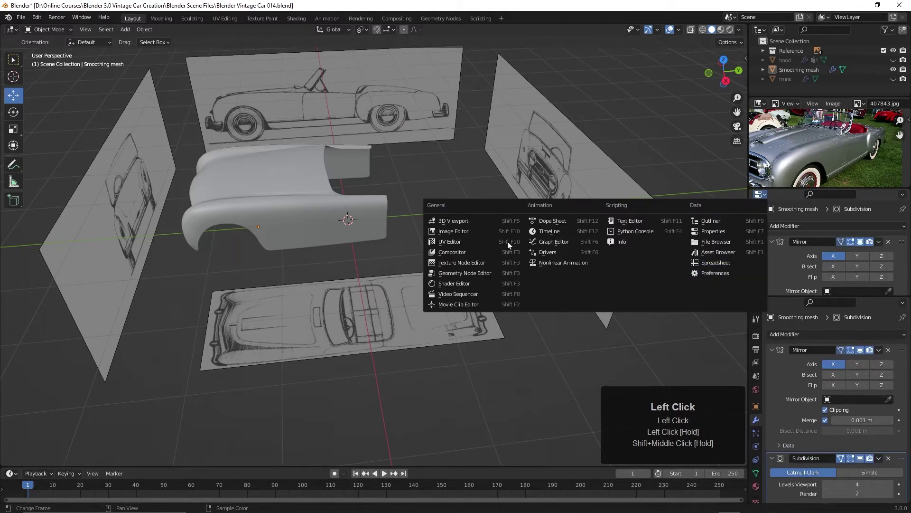
pyautogui.click(457, 232)
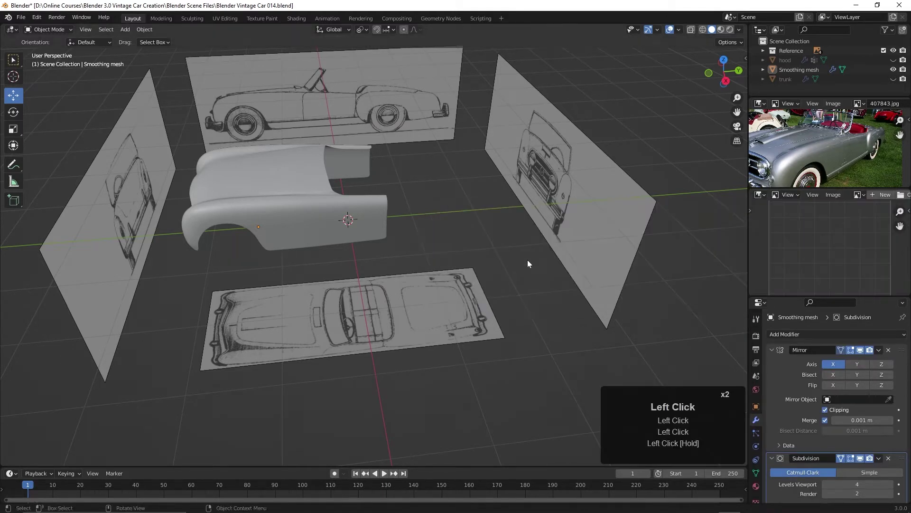
# Load the photo 804008-1.jpg from Reference\1952 Nash Healey-Photos into the new Image Editor, showing the car's rear.
pyautogui.click(834, 195)
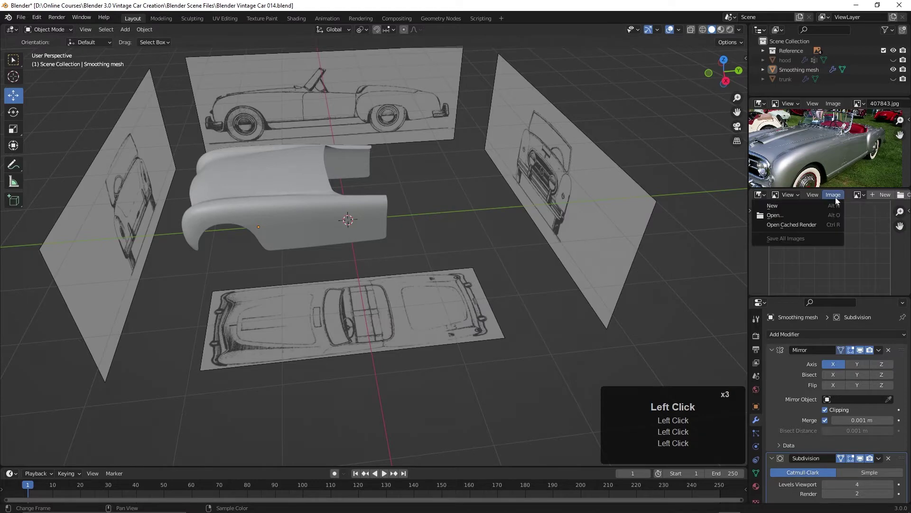
pyautogui.click(776, 215)
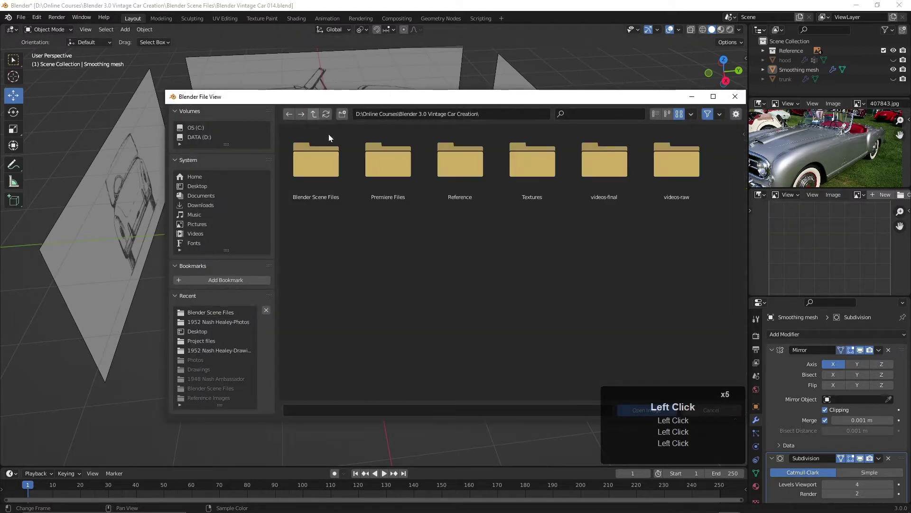
pyautogui.doubleClick(458, 168)
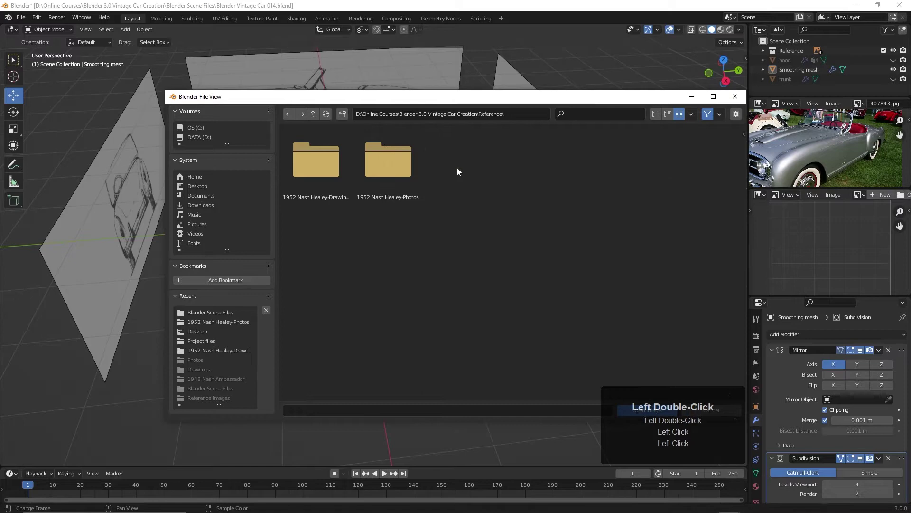
pyautogui.doubleClick(391, 166)
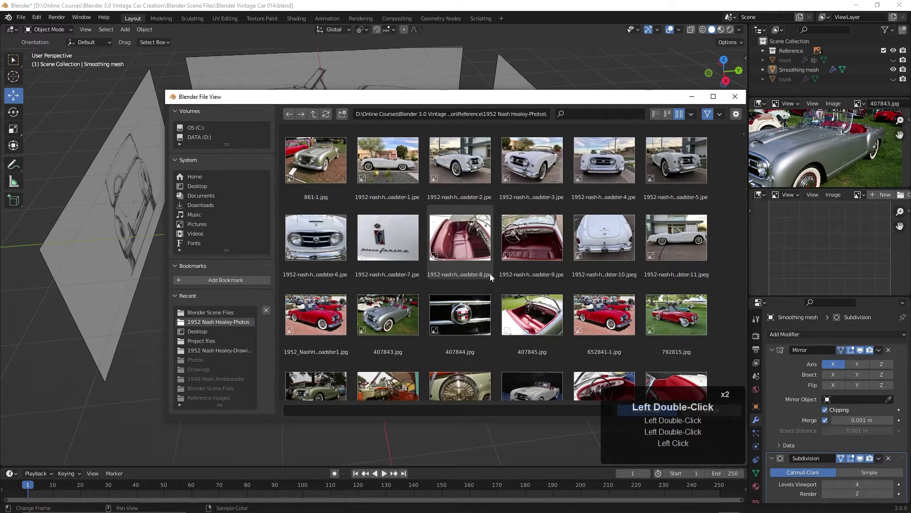
pyautogui.scroll(-5, 486, 273)
pyautogui.click(384, 284)
pyautogui.click(384, 283)
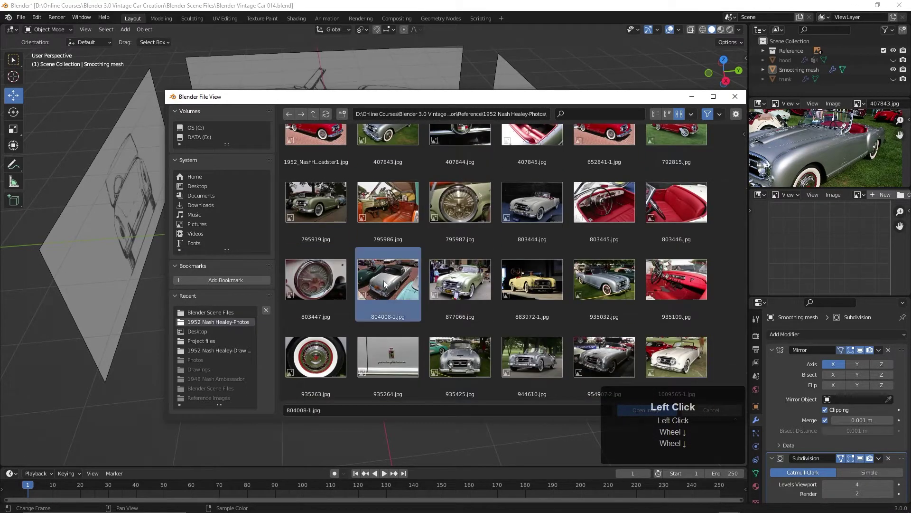
pyautogui.doubleClick(401, 286)
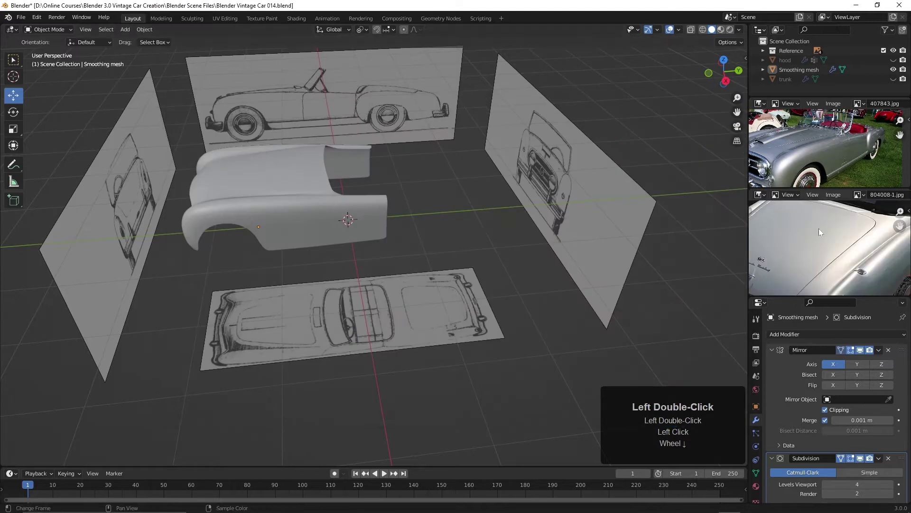
pyautogui.scroll(-2, 819, 229)
pyautogui.keyDown('shift'); pyautogui.moveTo(819, 229); pyautogui.dragTo(823, 232, button='middle'); pyautogui.keyUp('shift')
pyautogui.scroll(-2, 824, 233)
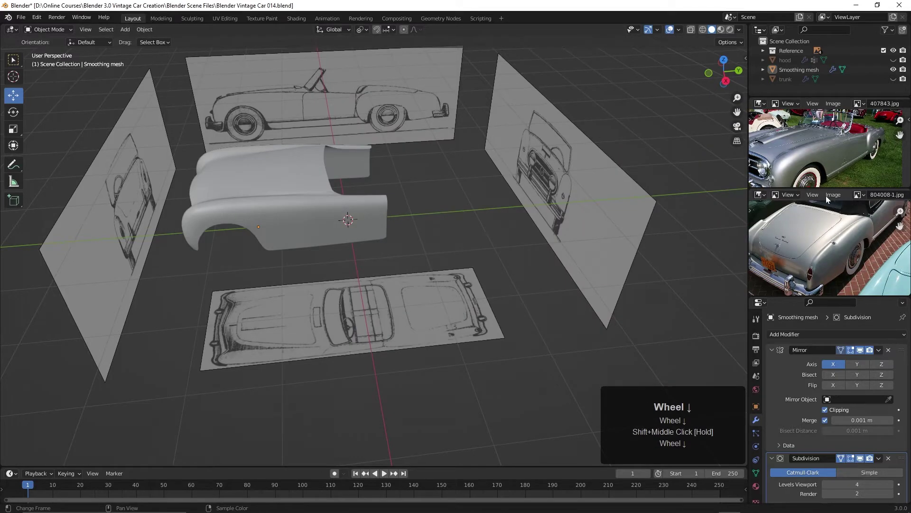
# Examine the rear fender in photo 407843.jpg and the Smoothing mesh's rear edge against the top-view drawing.
pyautogui.moveTo(867, 139); pyautogui.dragTo(819, 167, button='middle')
pyautogui.scroll(3, 840, 154)
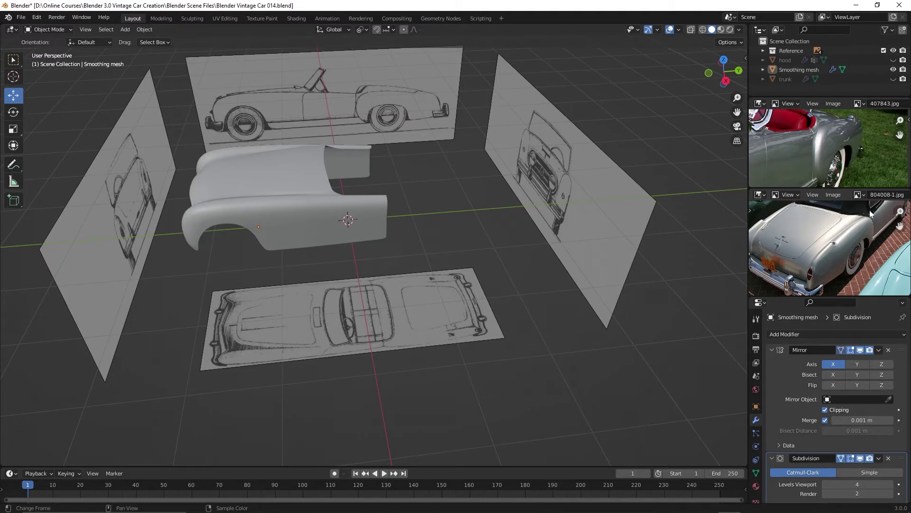
pyautogui.moveTo(300, 252); pyautogui.dragTo(348, 256, button='middle')
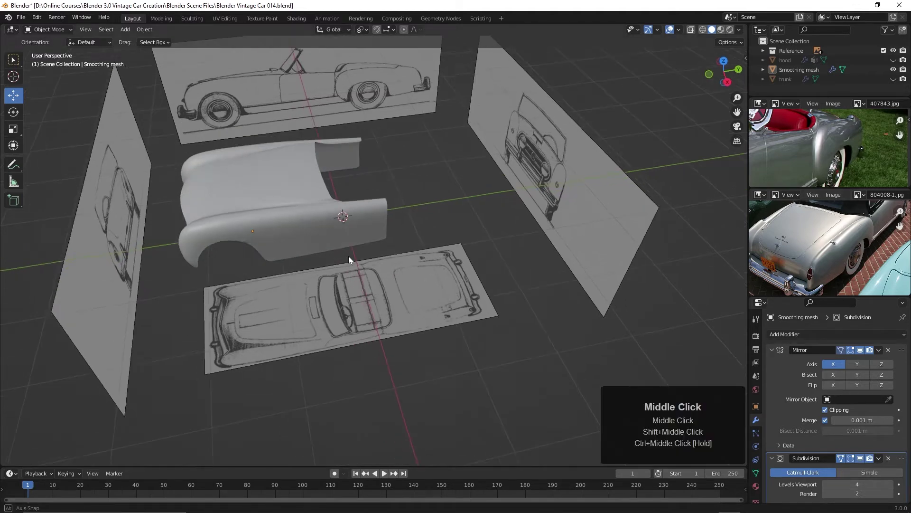
pyautogui.click(348, 252)
pyautogui.press('KP_7')
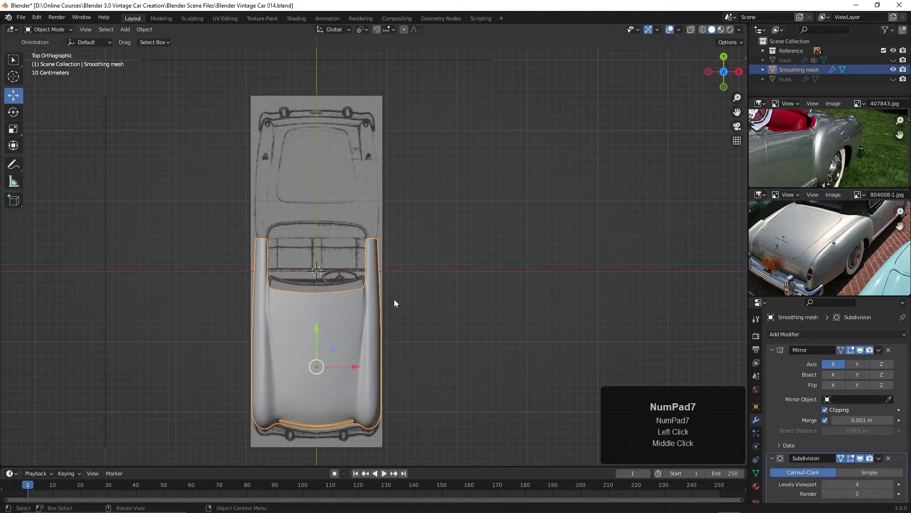
pyautogui.press('Tab')
pyautogui.scroll(2, 439, 293)
pyautogui.keyDown('shift'); pyautogui.moveTo(411, 326); pyautogui.dragTo(466, 299, button='middle'); pyautogui.keyUp('shift')
pyautogui.scroll(-2, 477, 310)
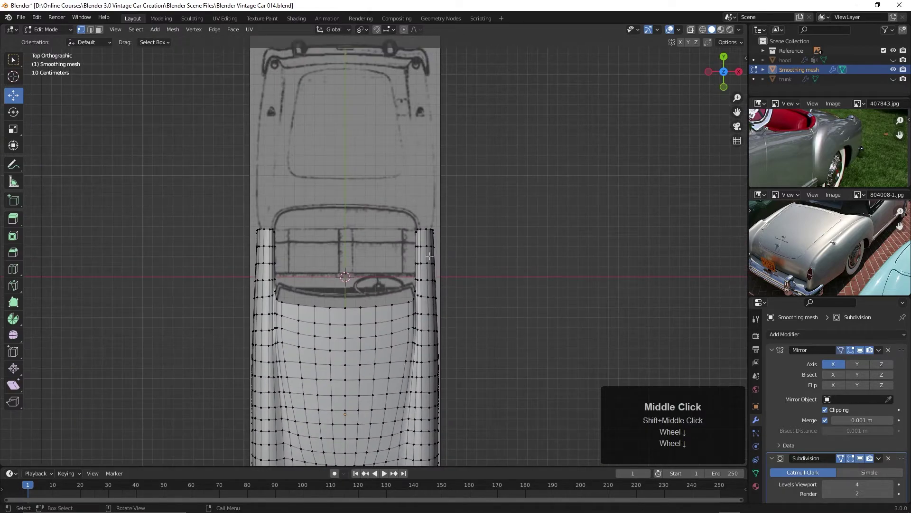
pyautogui.keyDown('shift'); pyautogui.moveTo(430, 256); pyautogui.dragTo(440, 264, button='middle'); pyautogui.keyUp('shift')
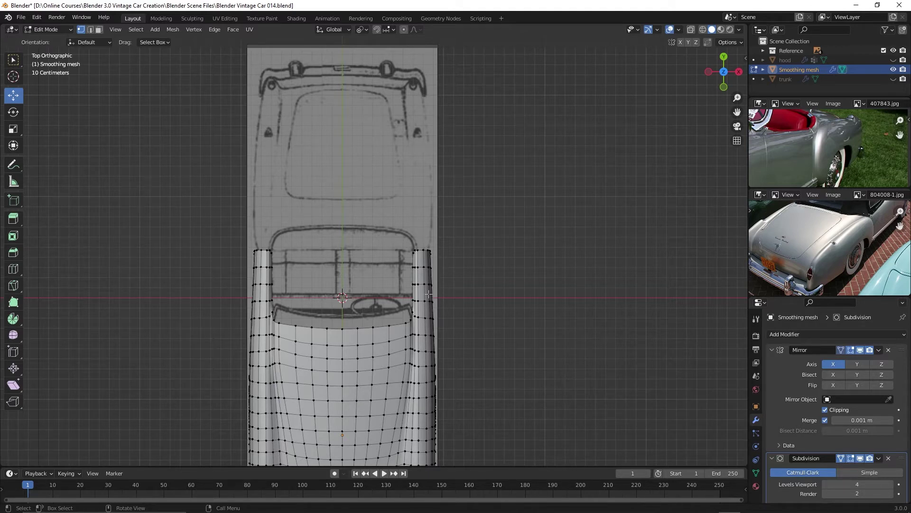
pyautogui.press('Tab')
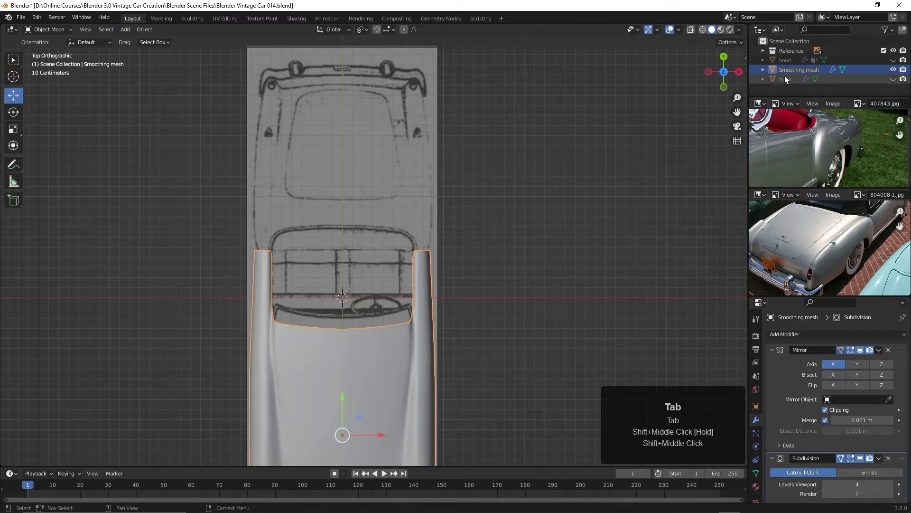
# Unhide the trunk, duplicate it in place and leave only the copy visible.
pyautogui.click(894, 79)
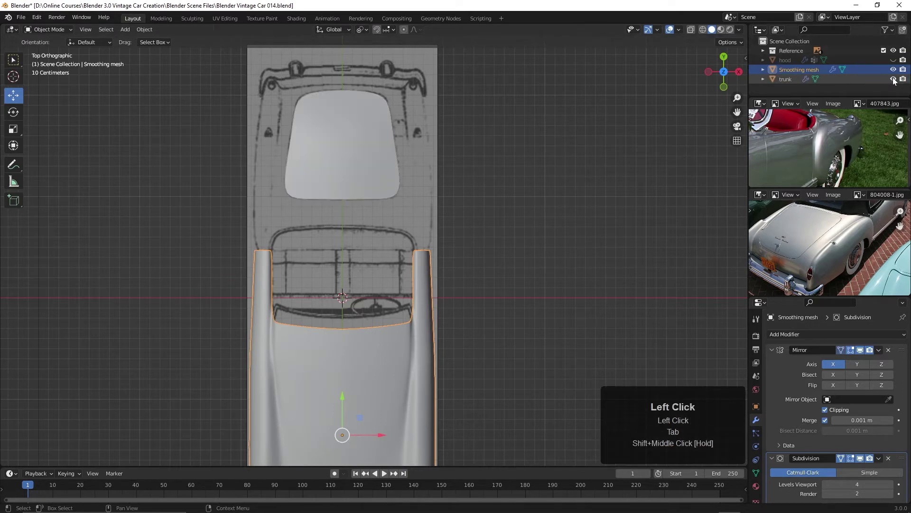
pyautogui.click(385, 170)
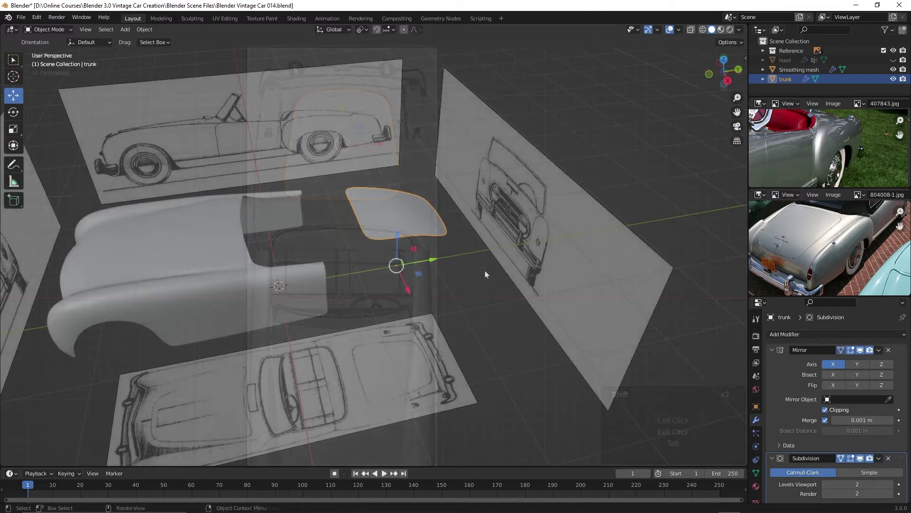
pyautogui.scroll(4, 482, 266)
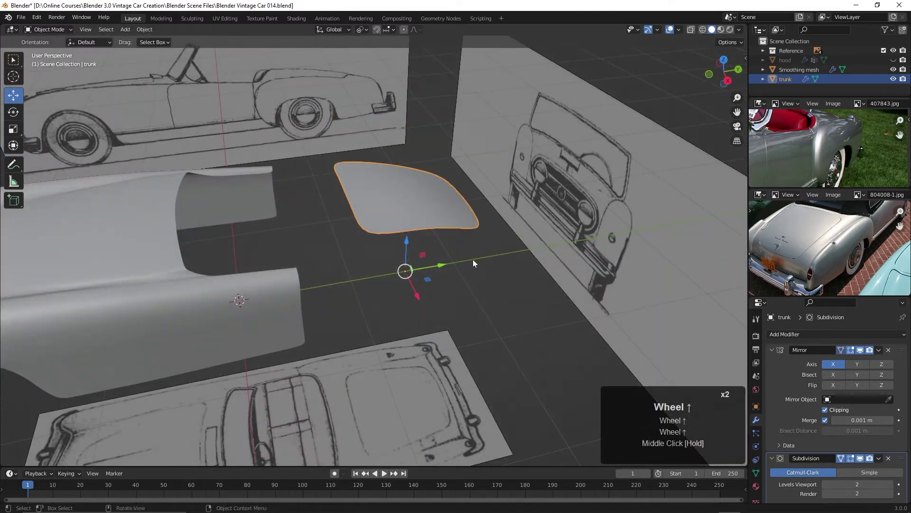
pyautogui.hotkey('shift', 'd')
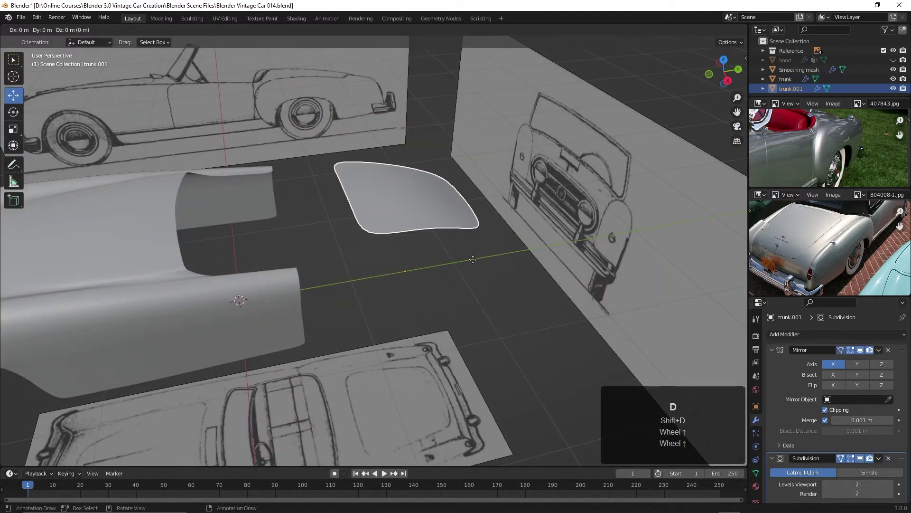
pyautogui.press('Return')
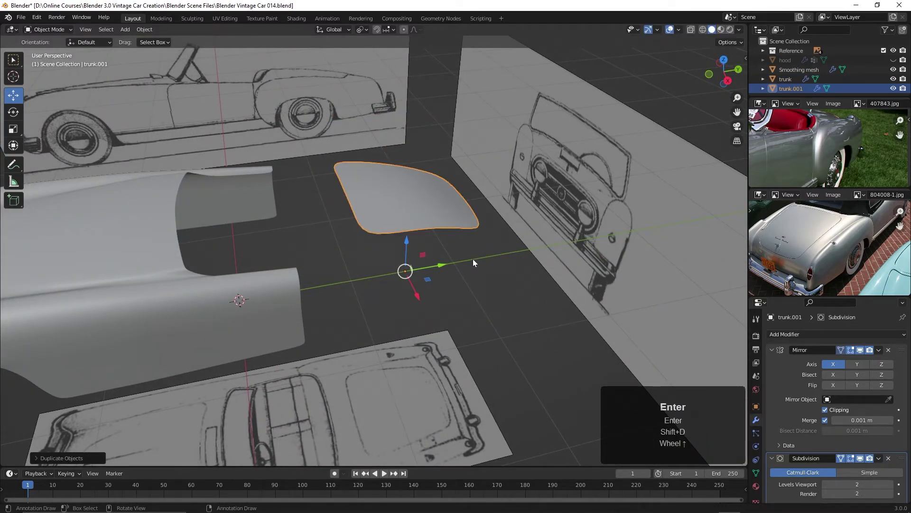
pyautogui.click(893, 79)
# Join the duplicated trunk into the Smoothing mesh object, with the Smoothing mesh as the active object.
pyautogui.moveTo(463, 216); pyautogui.dragTo(474, 241, button='middle')
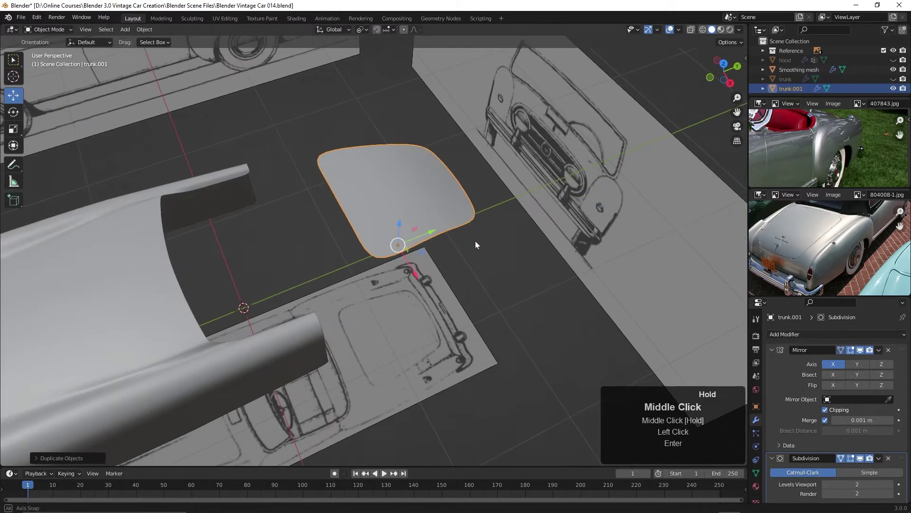
pyautogui.click(280, 357)
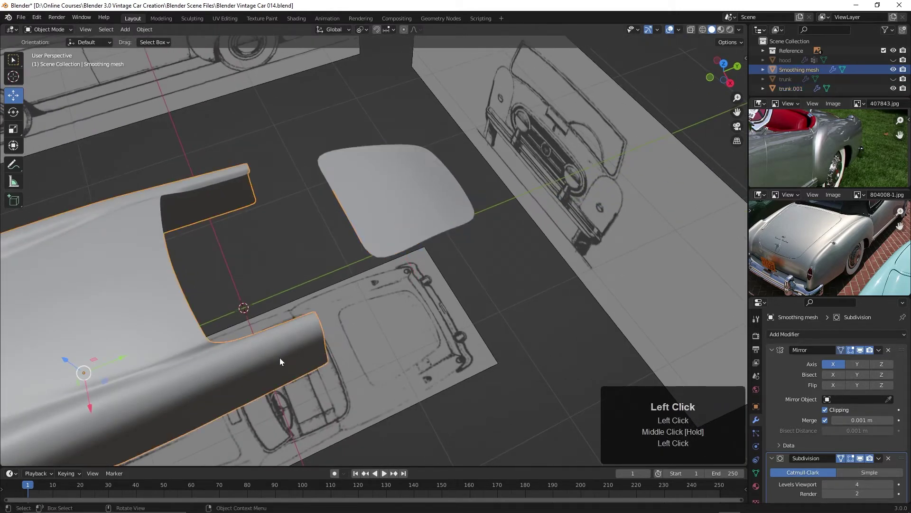
pyautogui.click(397, 227)
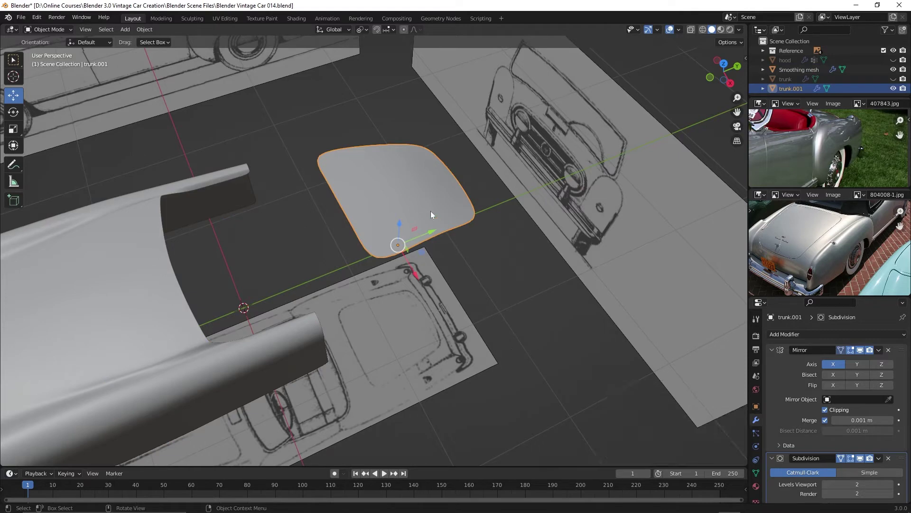
pyautogui.click(248, 364)
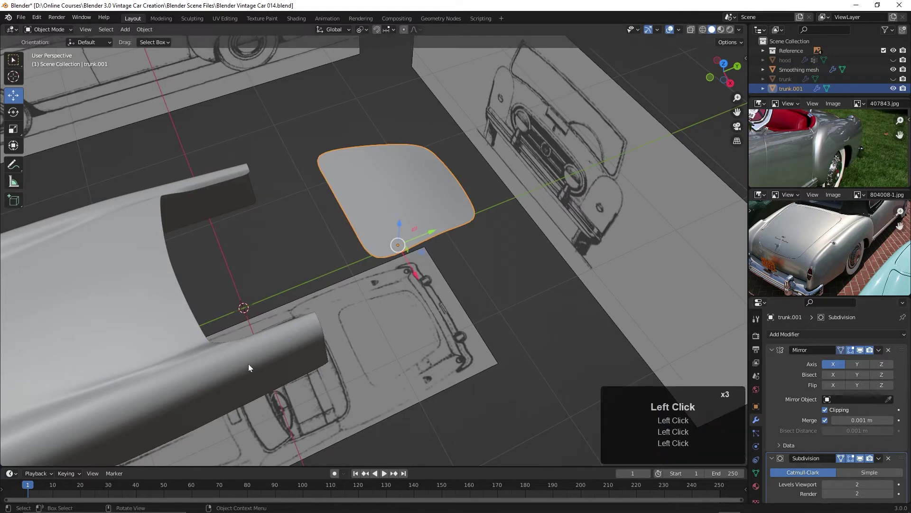
pyautogui.click(425, 195)
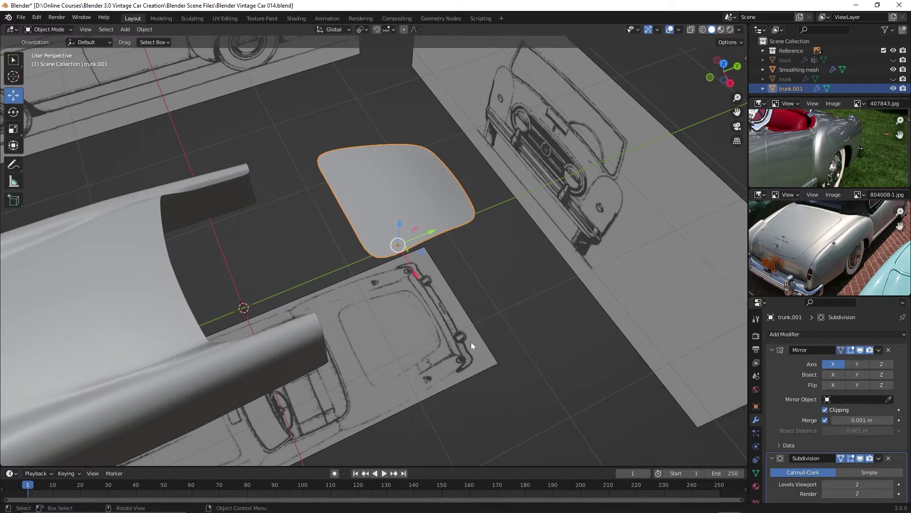
pyautogui.keyDown('shift'); pyautogui.click(272, 363); pyautogui.keyUp('shift')
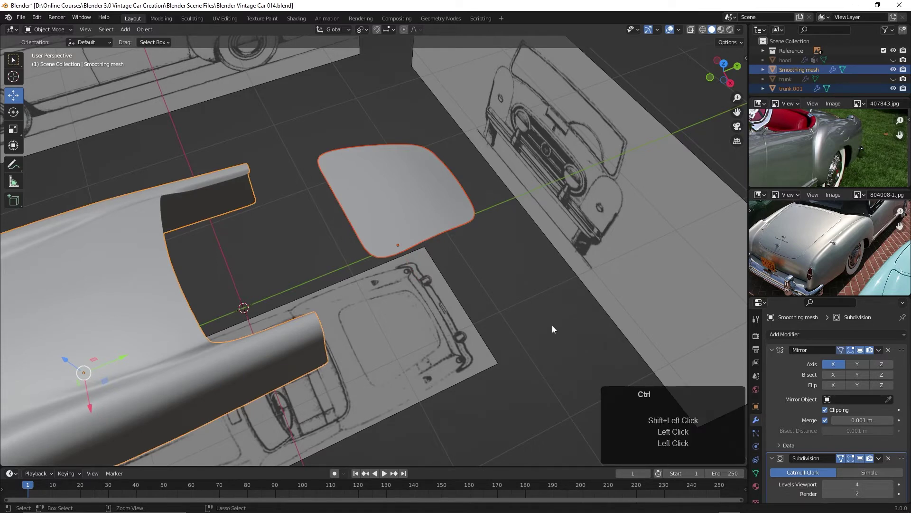
pyautogui.hotkey('ctrl', 'j')
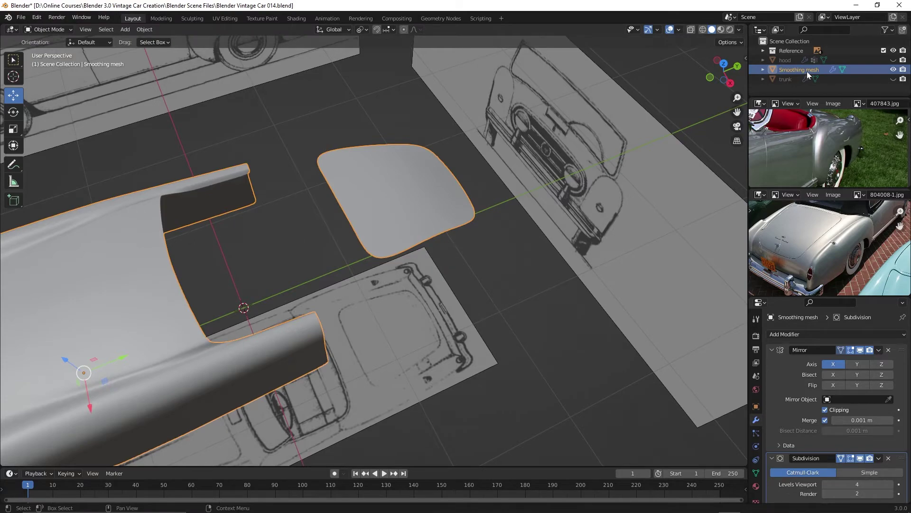
# Enter Edit Mode on the Smoothing mesh and show its rear side edge from the top view.
pyautogui.keyDown('shift'); pyautogui.moveTo(438, 285); pyautogui.dragTo(468, 259, button='middle'); pyautogui.keyUp('shift')
pyautogui.press('Tab')
pyautogui.scroll(-2, 482, 294)
pyautogui.press('KP_7')
pyautogui.scroll(2, 468, 290)
pyautogui.scroll(3, 476, 279)
pyautogui.scroll(3, 463, 241)
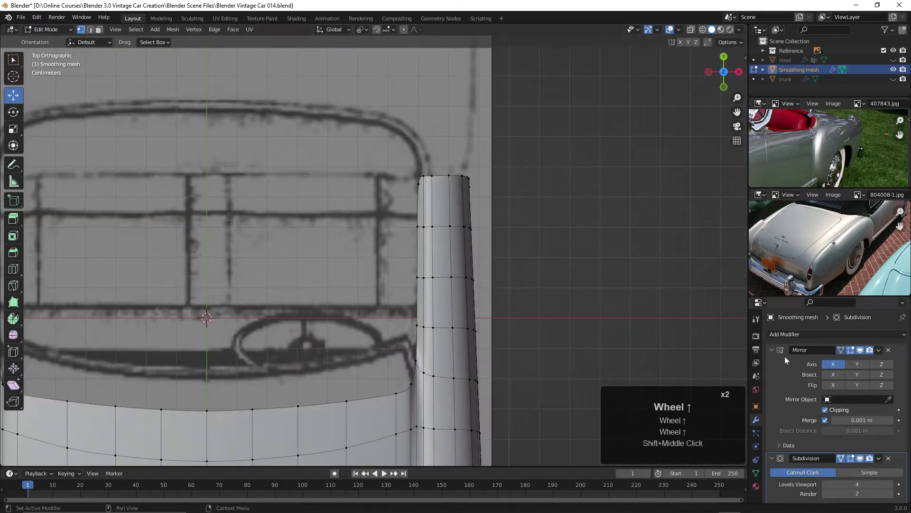
# Set the Subdivision modifier's viewport level to 2 and turn off its display in the viewport.
pyautogui.click(772, 350)
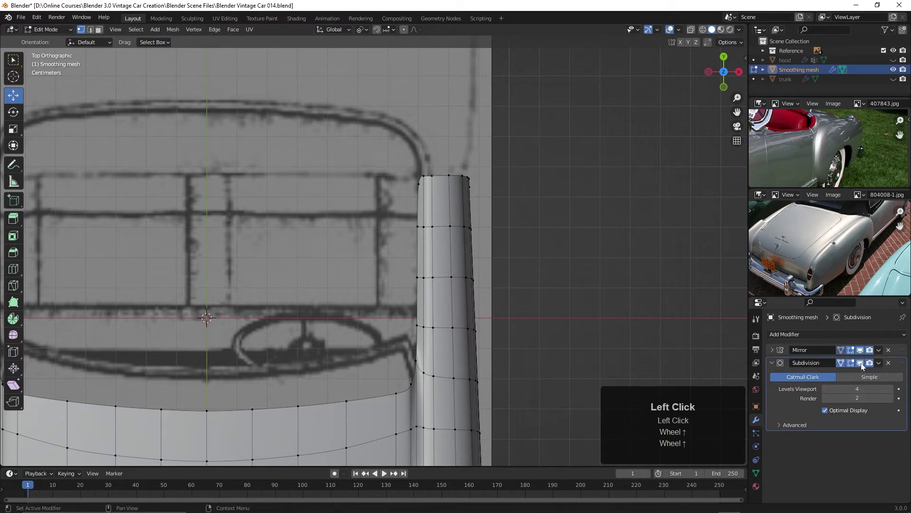
pyautogui.click(827, 392)
pyautogui.click(827, 391)
pyautogui.click(826, 391)
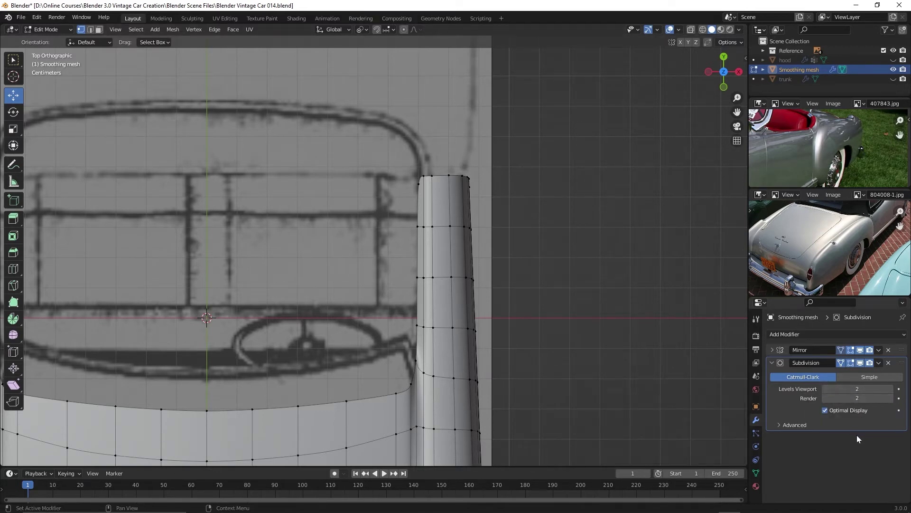
pyautogui.click(861, 364)
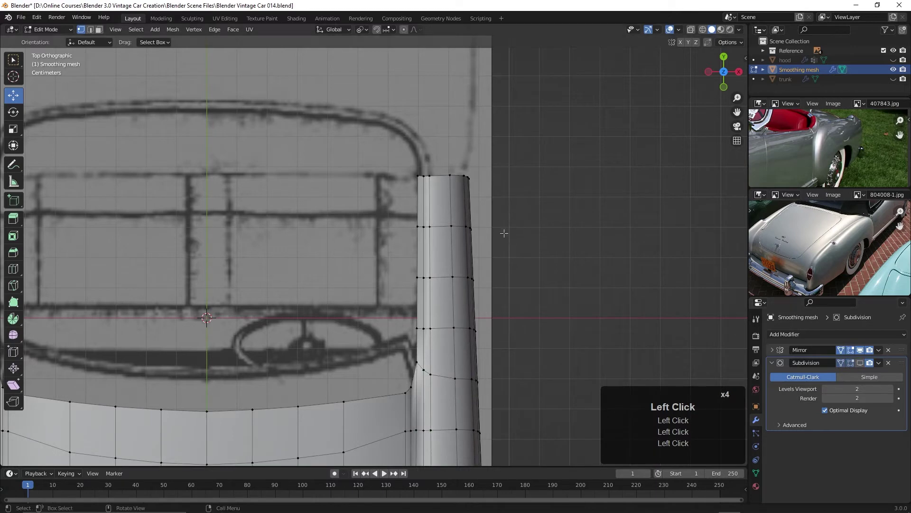
# Select the inner rear corner vertex of the side body and switch to quad view with X-ray enabled.
pyautogui.keyDown('shift'); pyautogui.moveTo(485, 246); pyautogui.dragTo(491, 241, button='middle'); pyautogui.keyUp('shift')
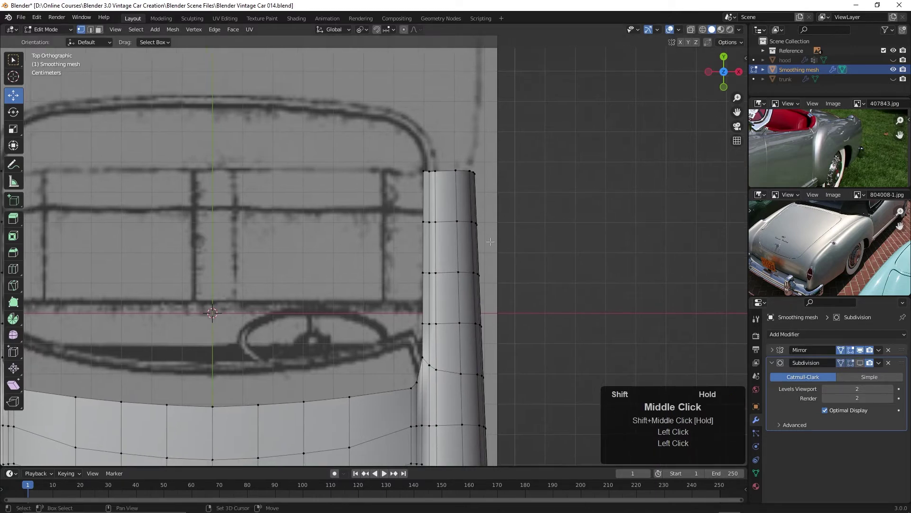
pyautogui.click(424, 171)
pyautogui.click(424, 171)
pyautogui.scroll(-2, 486, 224)
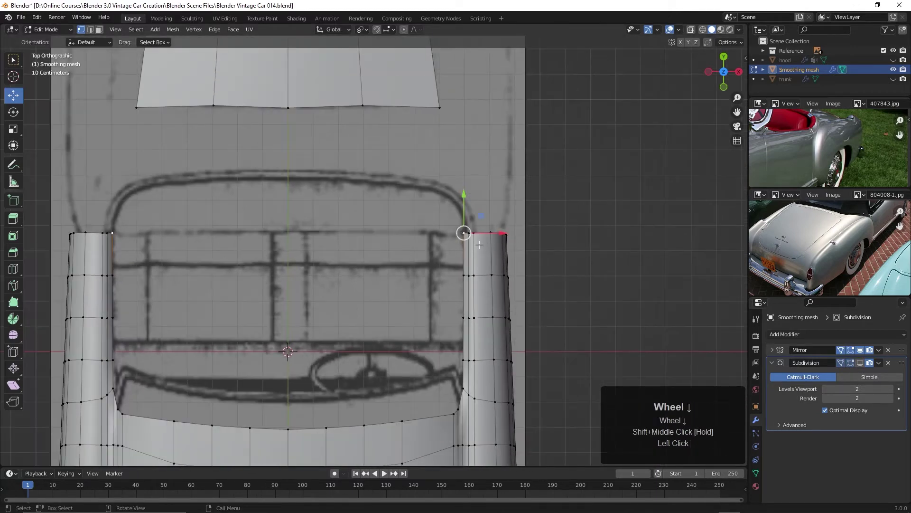
pyautogui.keyDown('shift'); pyautogui.moveTo(475, 243); pyautogui.dragTo(497, 263, button='middle'); pyautogui.keyUp('shift')
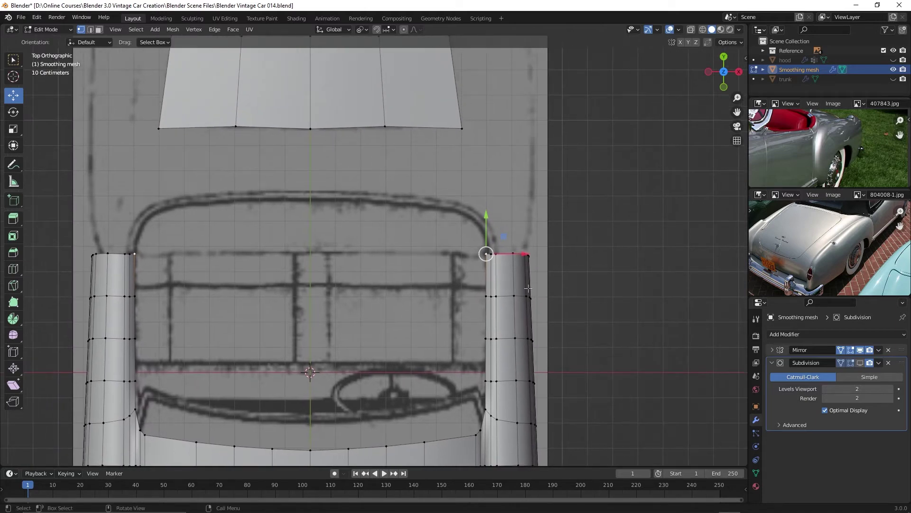
pyautogui.hotkey('ctrl', 'alt', 'q')
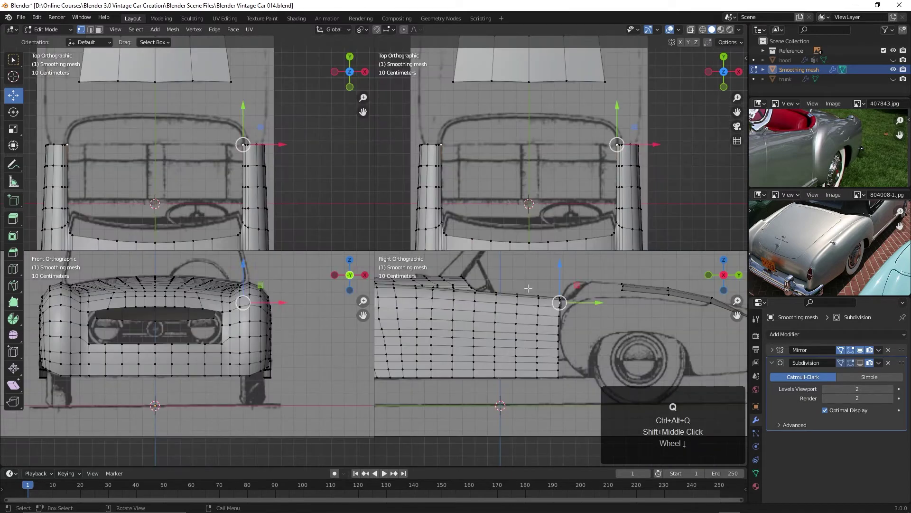
pyautogui.scroll(2, 607, 355)
pyautogui.keyDown('shift'); pyautogui.moveTo(510, 258); pyautogui.dragTo(511, 316, button='middle'); pyautogui.keyUp('shift')
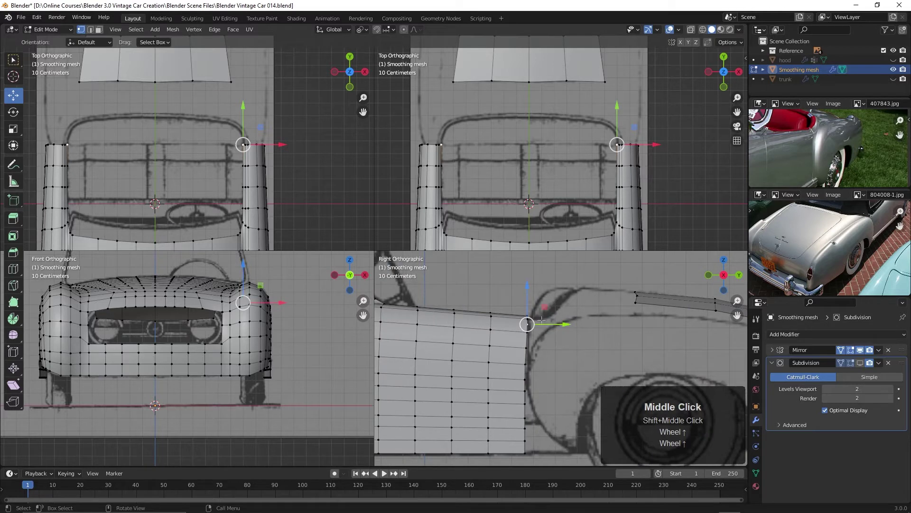
pyautogui.scroll(-2, 308, 178)
pyautogui.scroll(2, 306, 173)
pyautogui.keyDown('shift'); pyautogui.moveTo(305, 167); pyautogui.dragTo(275, 137, button='middle'); pyautogui.keyUp('shift')
pyautogui.scroll(2, 304, 181)
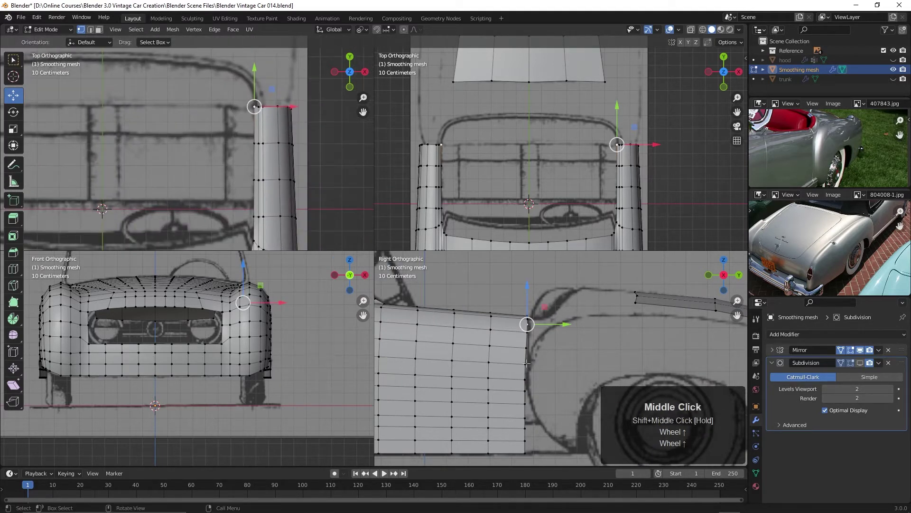
pyautogui.hotkey('alt', 'z')
pyautogui.scroll(2, 523, 338)
pyautogui.keyDown('shift'); pyautogui.moveTo(524, 337); pyautogui.dragTo(555, 352, button='middle'); pyautogui.keyUp('shift')
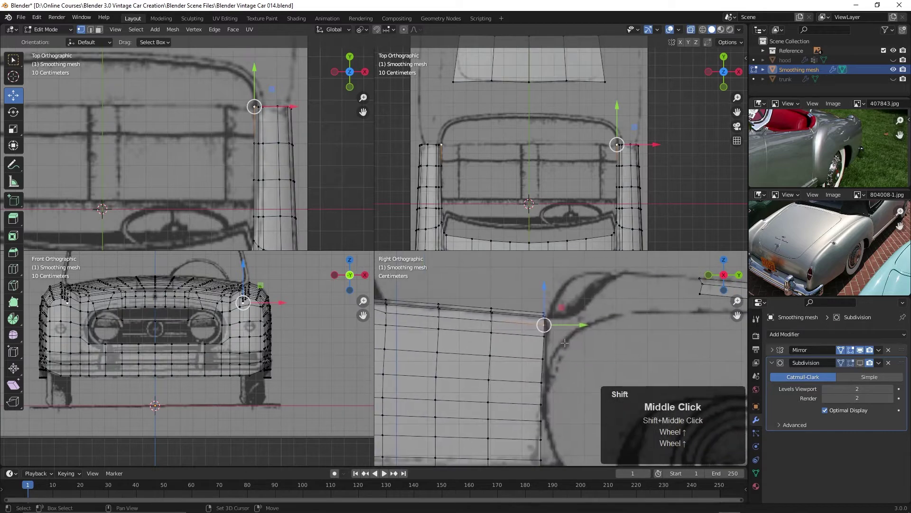
# Raise the cockpit-side edge vertices to the body's upper line in the side view, and lower the frontmost one slightly.
pyautogui.press('shift')
pyautogui.keyDown('shift'); pyautogui.click(253, 240); pyautogui.keyUp('shift')
pyautogui.keyDown('shift'); pyautogui.click(254, 217); pyautogui.keyUp('shift')
pyautogui.keyDown('shift'); pyautogui.click(253, 180); pyautogui.keyUp('shift')
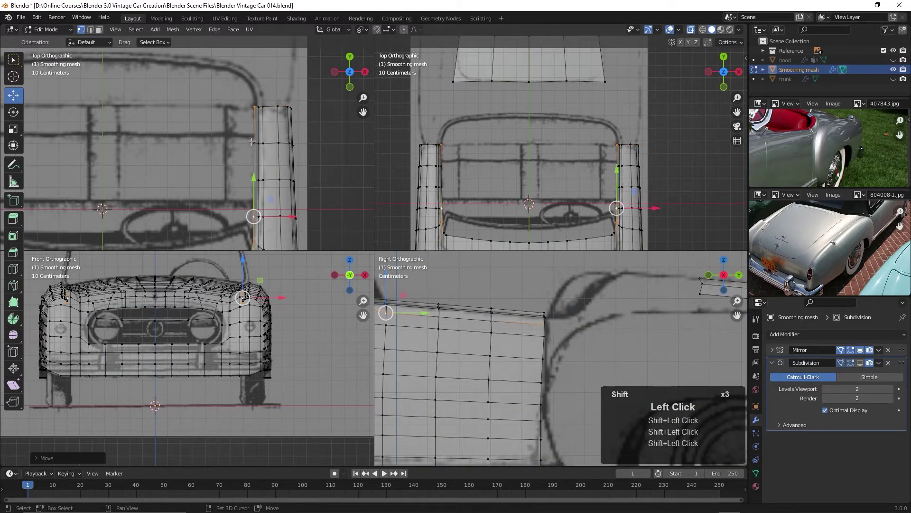
pyautogui.keyDown('shift'); pyautogui.click(254, 143); pyautogui.keyUp('shift')
pyautogui.keyDown('shift'); pyautogui.click(254, 179); pyautogui.keyUp('shift')
pyautogui.keyDown('shift'); pyautogui.moveTo(543, 316); pyautogui.dragTo(595, 312, button='middle'); pyautogui.keyUp('shift')
pyautogui.keyDown('shift'); pyautogui.moveTo(491, 310); pyautogui.dragTo(589, 320, button='middle'); pyautogui.keyUp('shift')
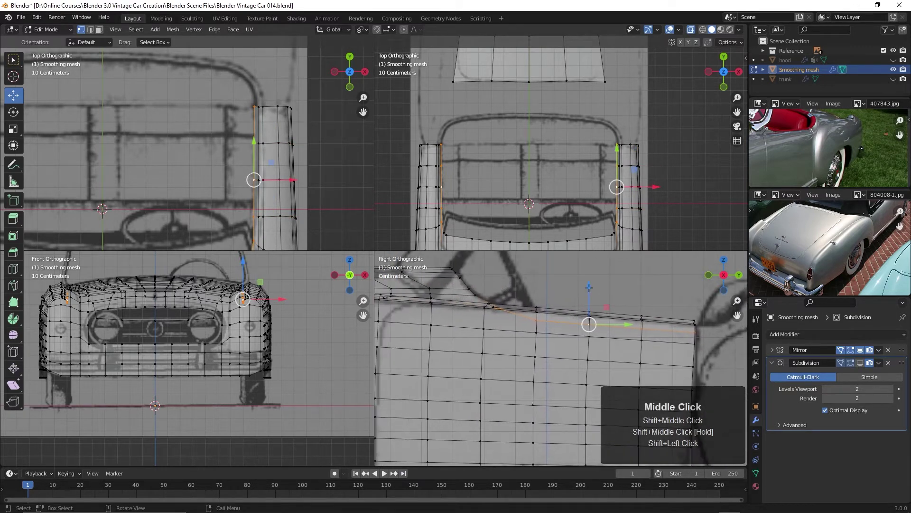
pyautogui.moveTo(588, 287); pyautogui.dragTo(593, 278)
pyautogui.click(502, 302)
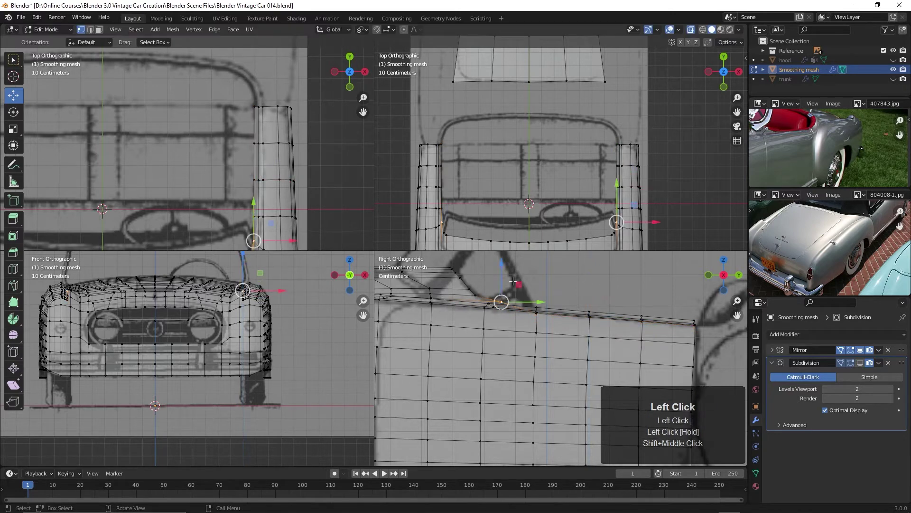
pyautogui.moveTo(504, 265); pyautogui.dragTo(503, 270)
# Extrude the inner rear corner vertex backward about 0.095 m and nudge it inward onto the drawn cockpit outline.
pyautogui.click(250, 106)
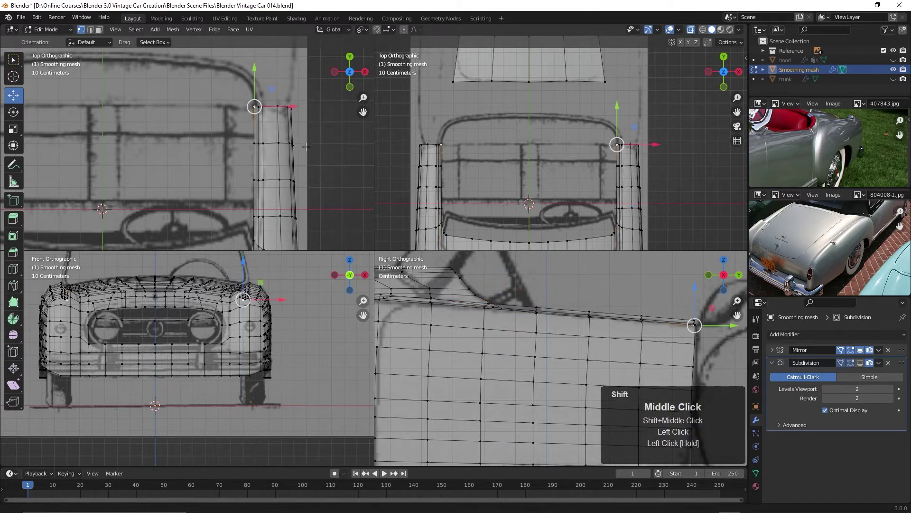
pyautogui.keyDown('shift'); pyautogui.moveTo(266, 91); pyautogui.dragTo(297, 176, button='middle'); pyautogui.keyUp('shift')
pyautogui.scroll(-1, 297, 171)
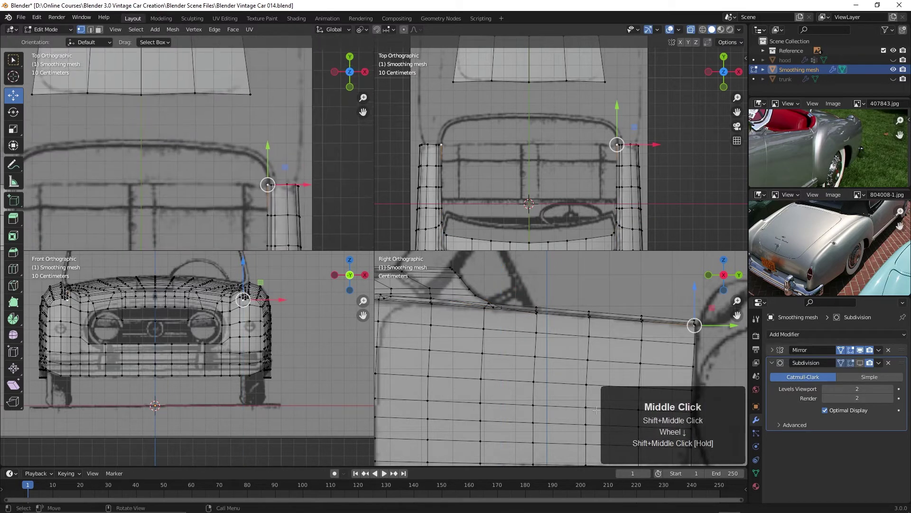
pyautogui.keyDown('shift'); pyautogui.moveTo(597, 410); pyautogui.dragTo(406, 400, button='middle'); pyautogui.keyUp('shift')
pyautogui.keyDown('shift'); pyautogui.moveTo(548, 352); pyautogui.dragTo(520, 370, button='middle'); pyautogui.keyUp('shift')
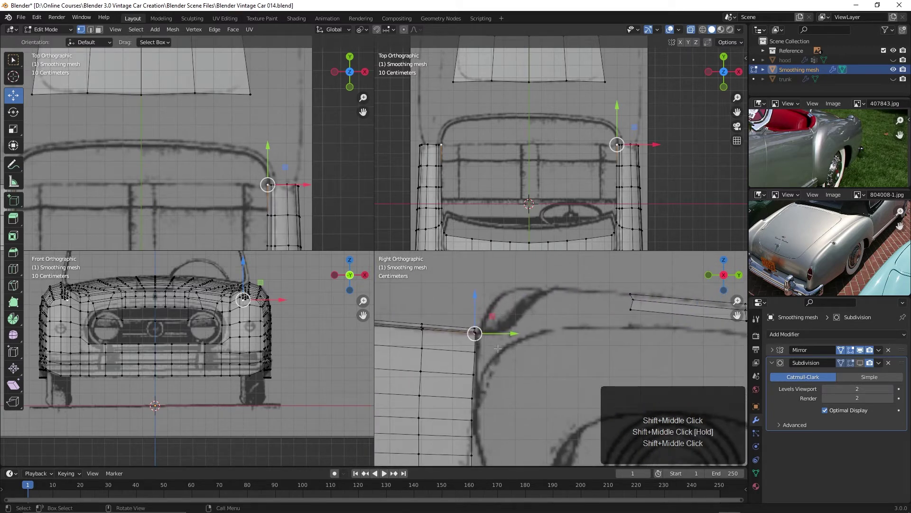
pyautogui.press('e')
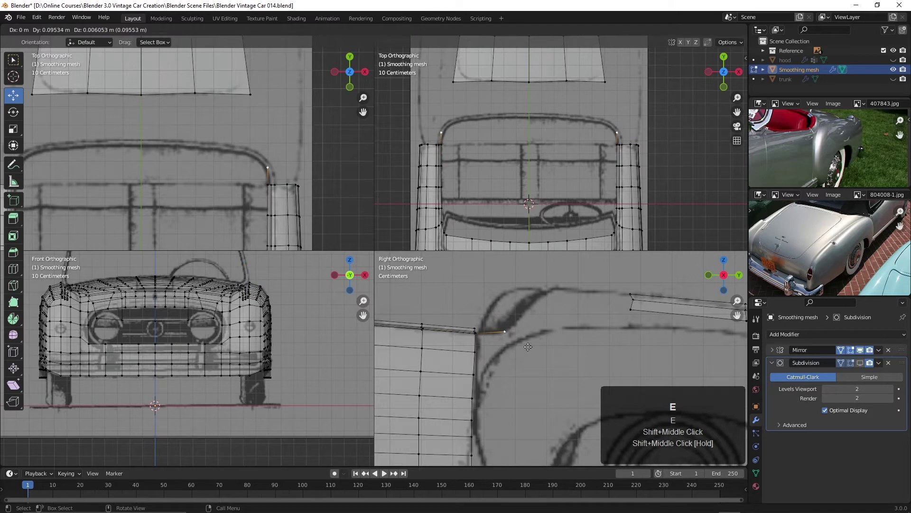
pyautogui.click(528, 347)
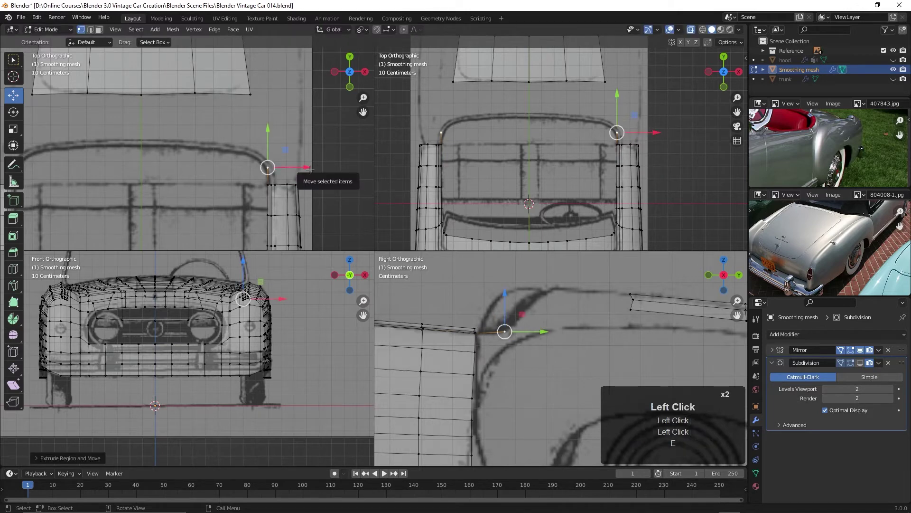
pyautogui.moveTo(305, 168); pyautogui.dragTo(304, 168)
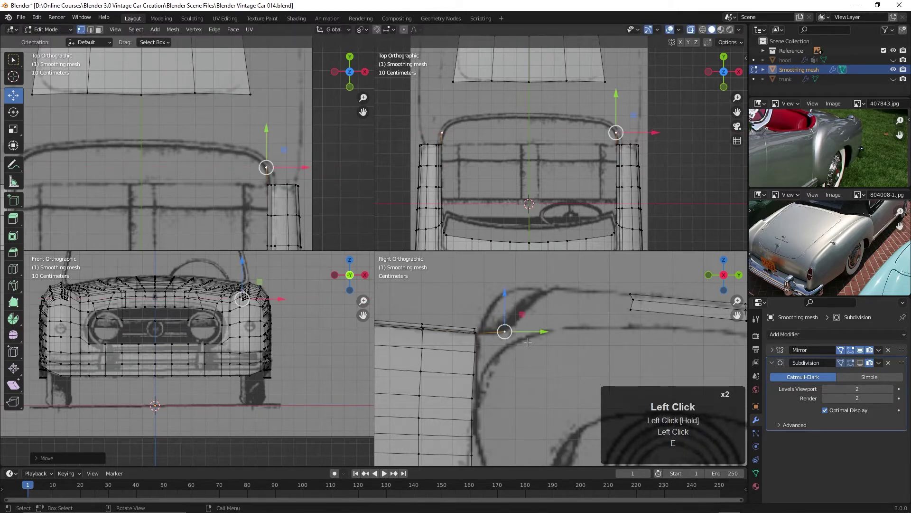
# Extrude the vertex up and back to the rear deck height, and continue in two segments across to the mirror centreline.
pyautogui.press('e')
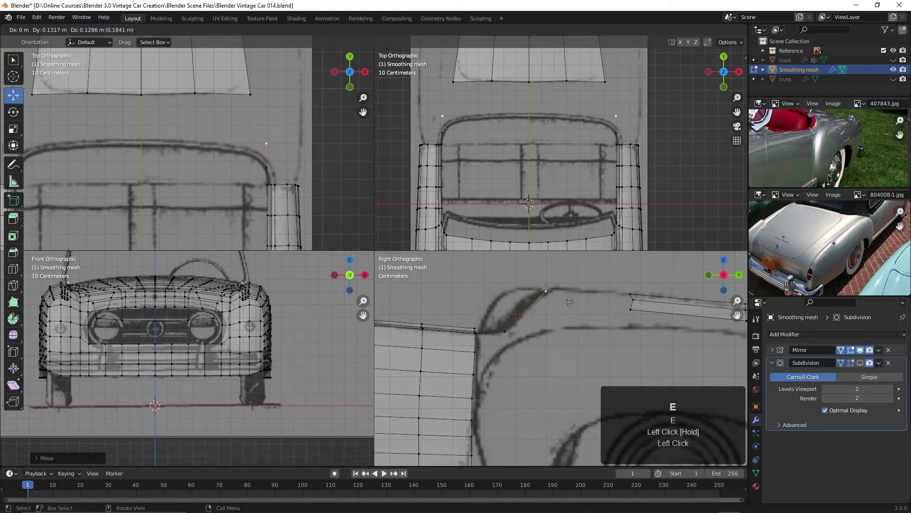
pyautogui.click(570, 302)
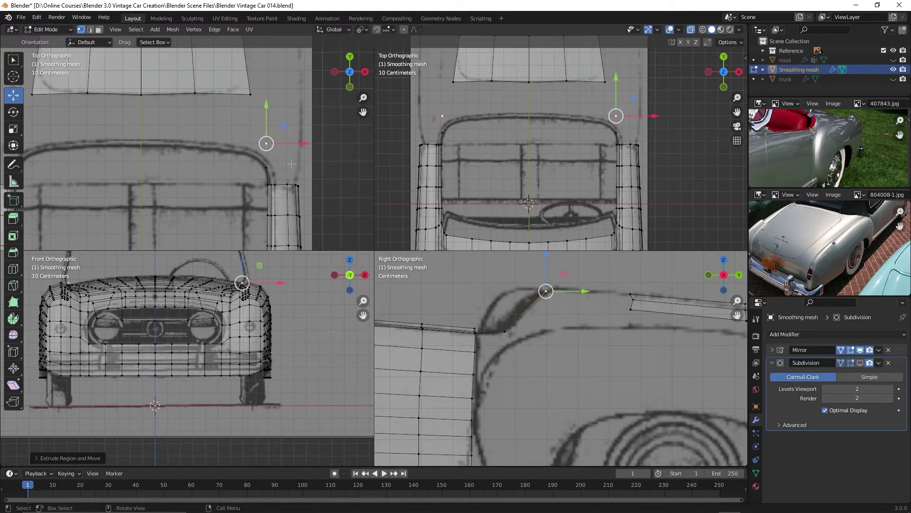
pyautogui.press('e')
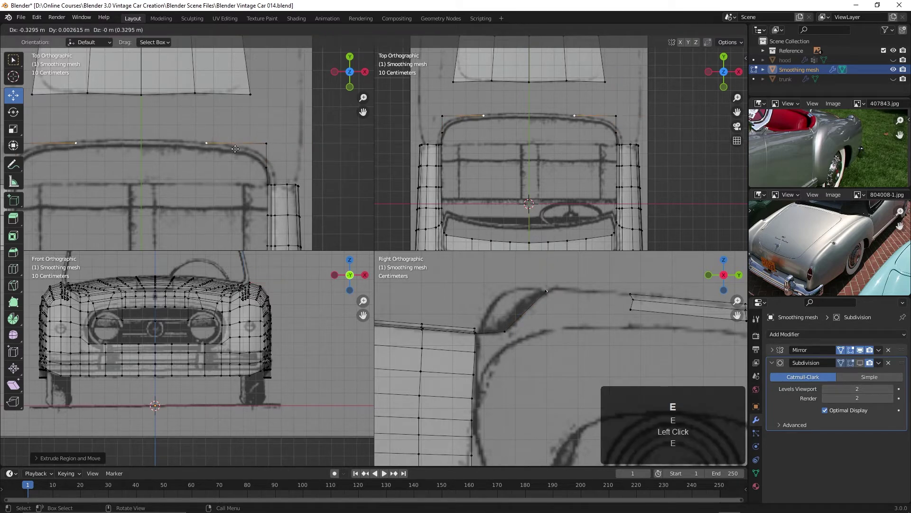
pyautogui.click(224, 144)
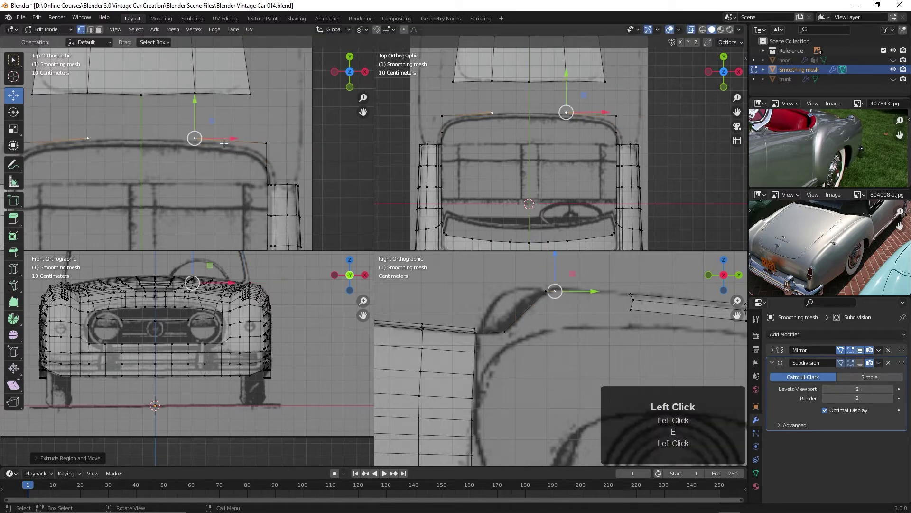
pyautogui.press('e')
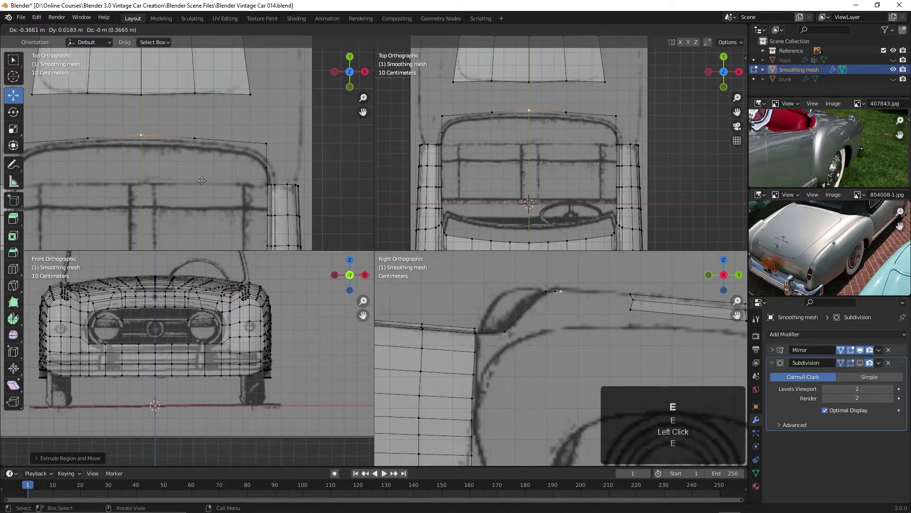
pyautogui.click(203, 182)
# Move the outer corner vertex of the extruded edge inward and forward onto the drawn cockpit outline.
pyautogui.click(269, 144)
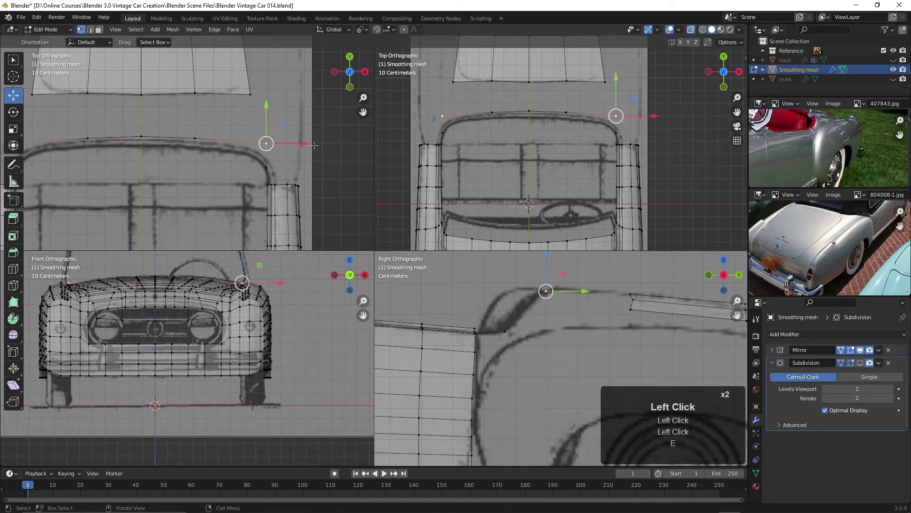
pyautogui.press('g')
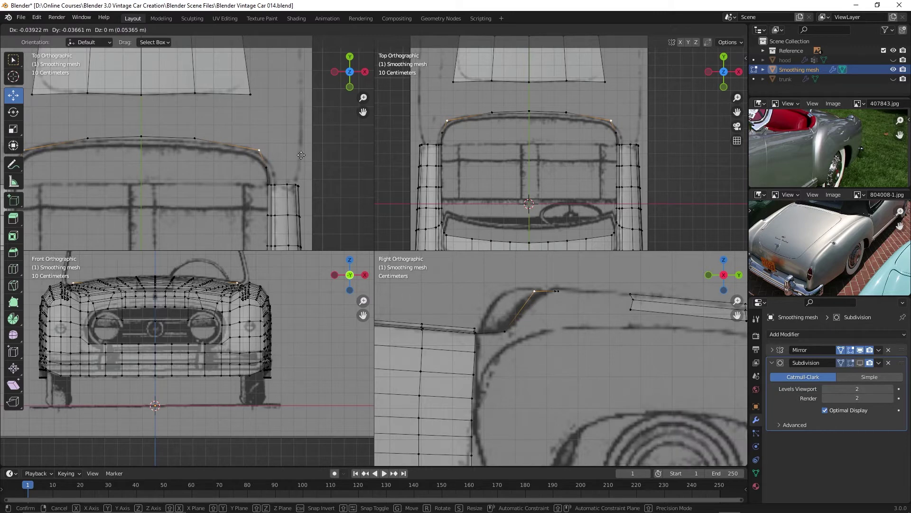
pyautogui.click(303, 154)
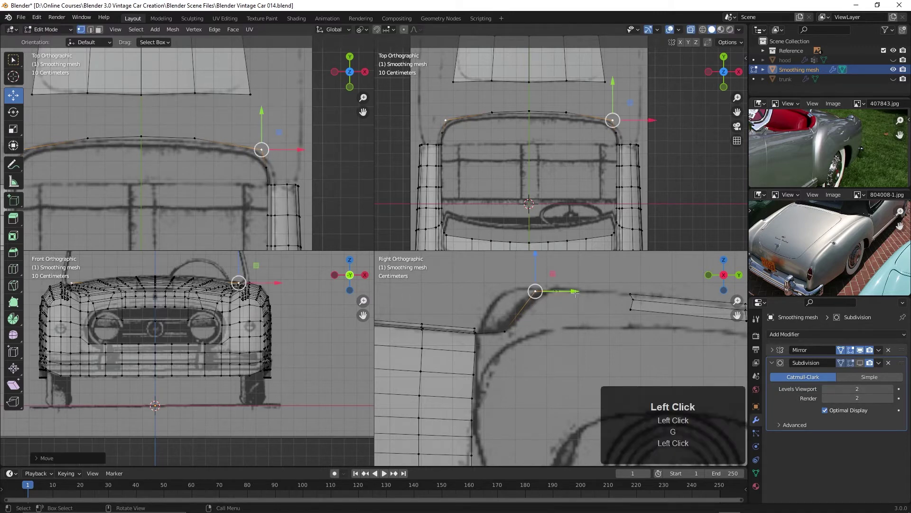
pyautogui.moveTo(575, 294); pyautogui.dragTo(573, 294)
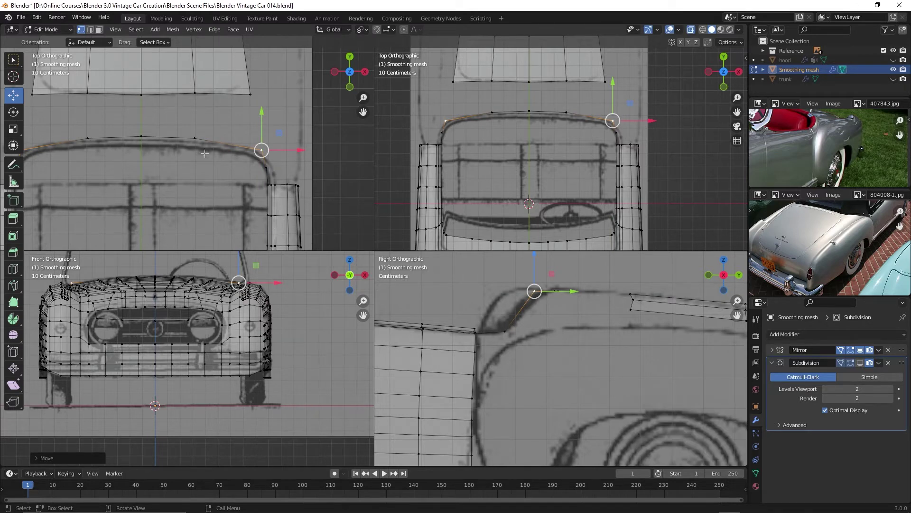
# Fill the gap between the trunk's front edge and the cockpit's rear edge with faces, from the centreline out to the corner.
pyautogui.keyDown('shift'); pyautogui.moveTo(206, 170); pyautogui.dragTo(269, 200, button='middle'); pyautogui.keyUp('shift')
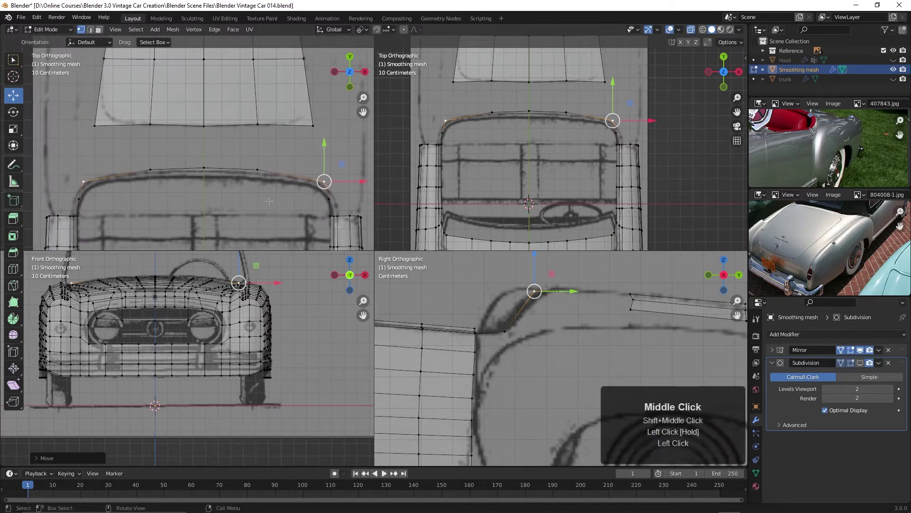
pyautogui.click(204, 167)
pyautogui.keyDown('shift'); pyautogui.click(204, 126); pyautogui.keyUp('shift')
pyautogui.keyDown('shift'); pyautogui.click(258, 125); pyautogui.keyUp('shift')
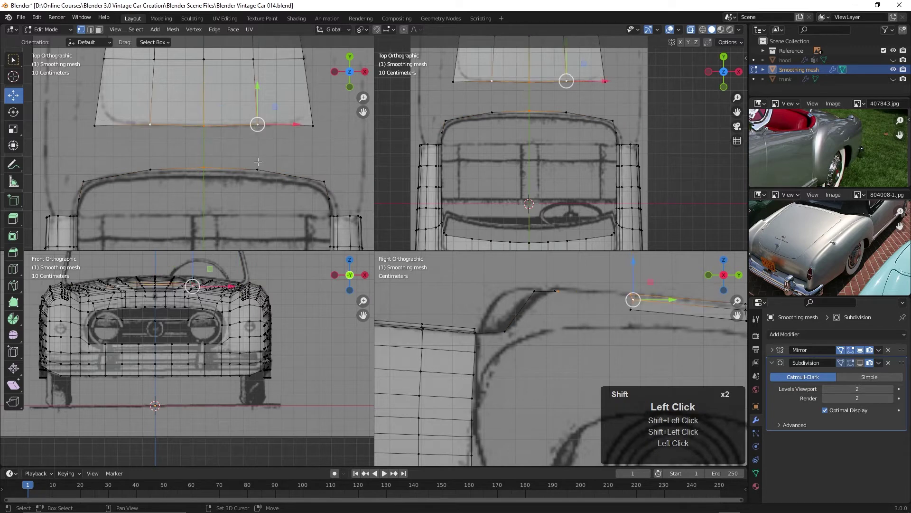
pyautogui.keyDown('shift'); pyautogui.click(257, 169); pyautogui.keyUp('shift')
pyautogui.press('f')
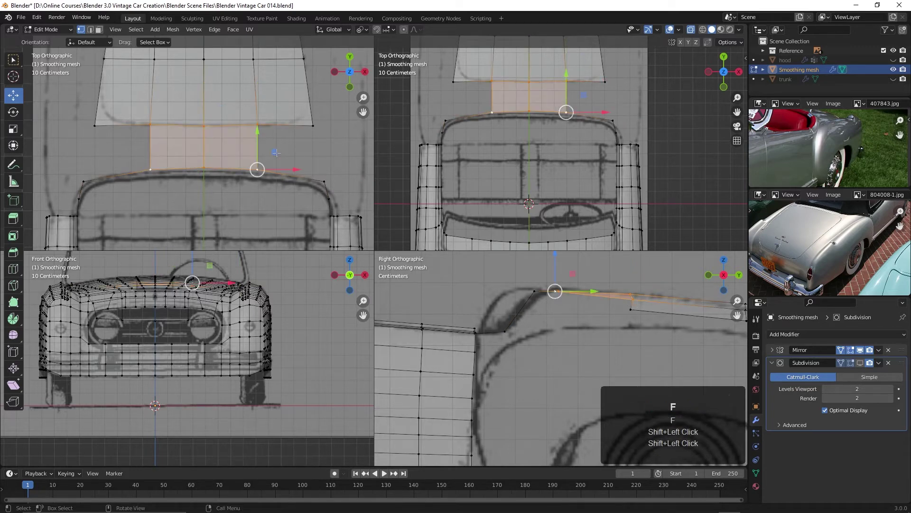
pyautogui.click(257, 126)
pyautogui.keyDown('shift'); pyautogui.click(260, 168); pyautogui.keyUp('shift')
pyautogui.press('f')
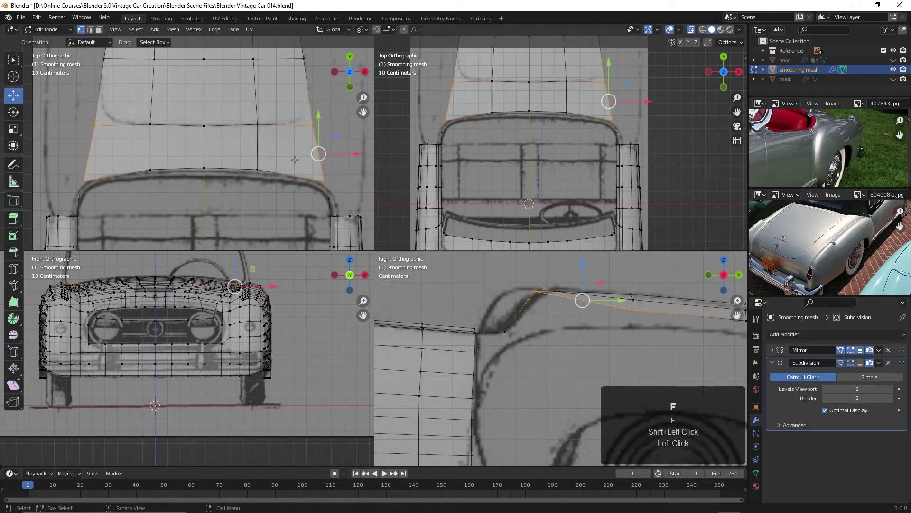
# Deselect everything and examine the new rear deck faces in a perspective view.
pyautogui.hotkey('alt', 'a')
pyautogui.scroll(-5, 288, 174)
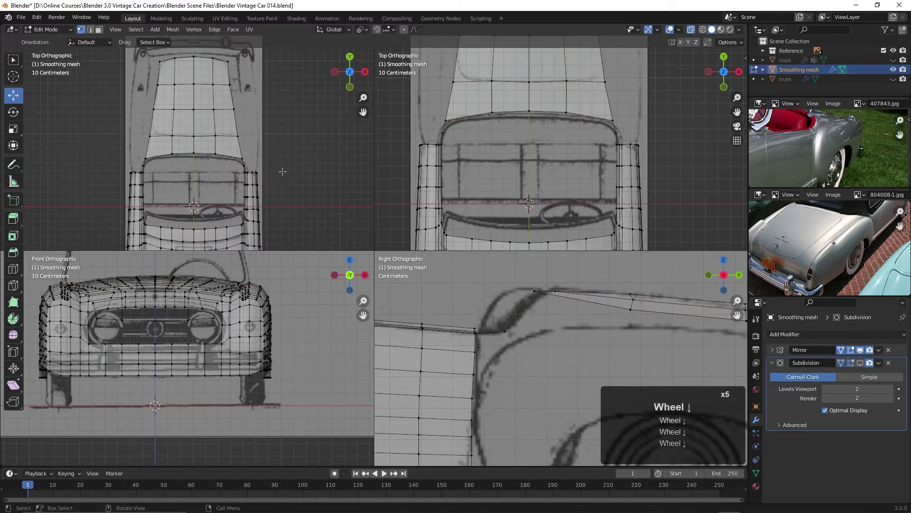
pyautogui.middleClick(288, 178)
pyautogui.moveTo(602, 189); pyautogui.dragTo(510, 121, button='middle')
pyautogui.keyDown('shift'); pyautogui.moveTo(532, 157); pyautogui.dragTo(566, 214, button='middle'); pyautogui.keyUp('shift')
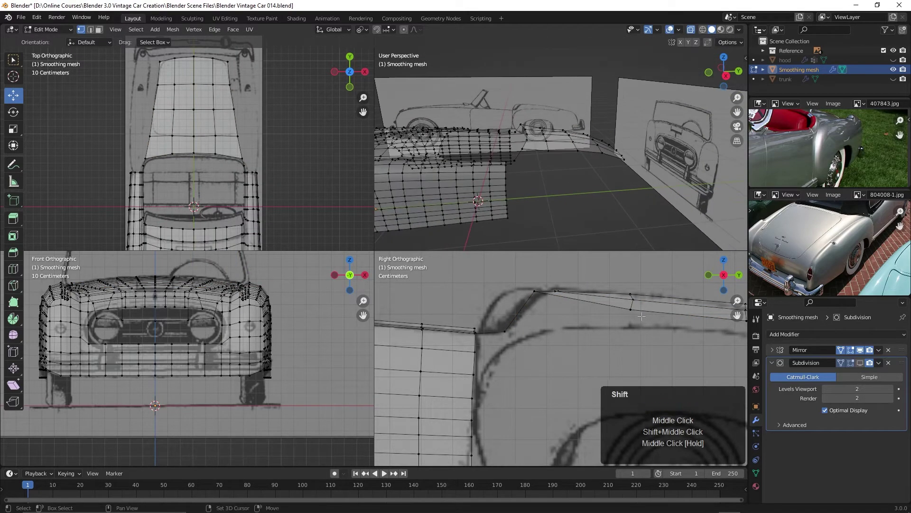
# Raise the outer vertex of the first trunk row behind the cockpit in the side view, towards the drawn deck line.
pyautogui.keyDown('shift'); pyautogui.moveTo(644, 323); pyautogui.dragTo(548, 345, button='middle'); pyautogui.keyUp('shift')
pyautogui.scroll(2, 510, 301)
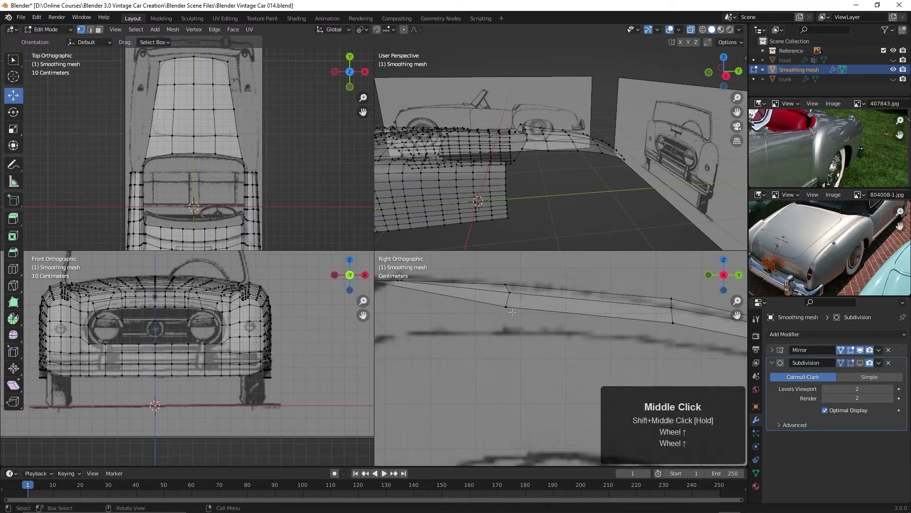
pyautogui.click(507, 307)
pyautogui.moveTo(508, 268); pyautogui.dragTo(511, 260)
pyautogui.click(509, 292)
# Lower the trunk's second-row centreline vertex slightly and raise the next centreline vertex behind it to match the drawn deck profile.
pyautogui.keyDown('shift'); pyautogui.moveTo(669, 297); pyautogui.dragTo(536, 277, button='middle'); pyautogui.keyUp('shift')
pyautogui.click(538, 278)
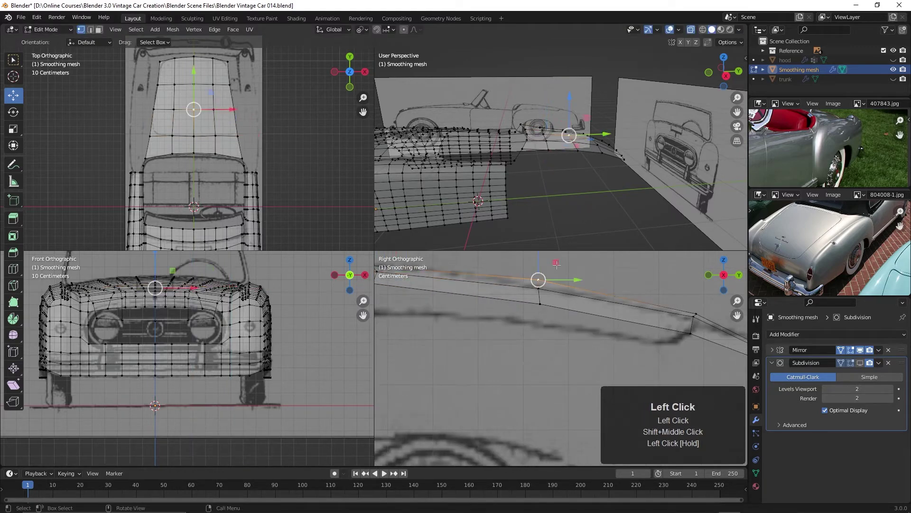
pyautogui.moveTo(538, 263); pyautogui.dragTo(538, 265)
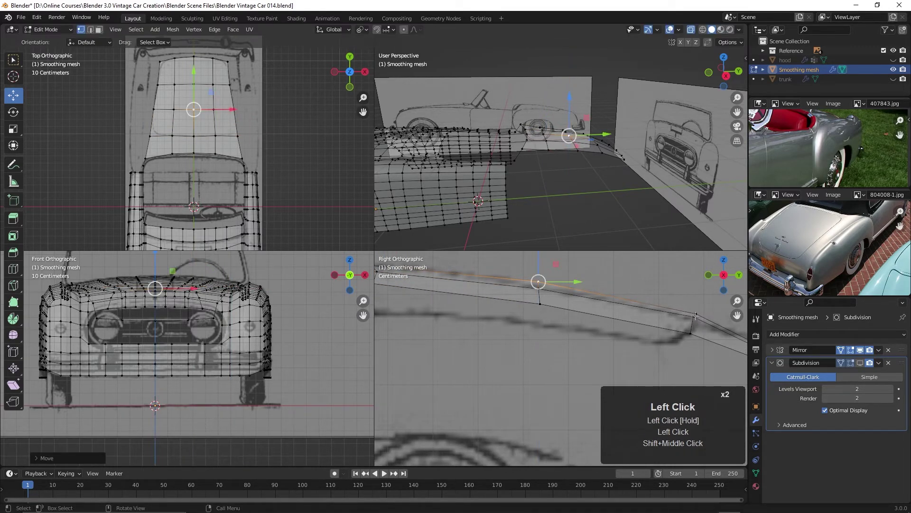
pyautogui.doubleClick(696, 316)
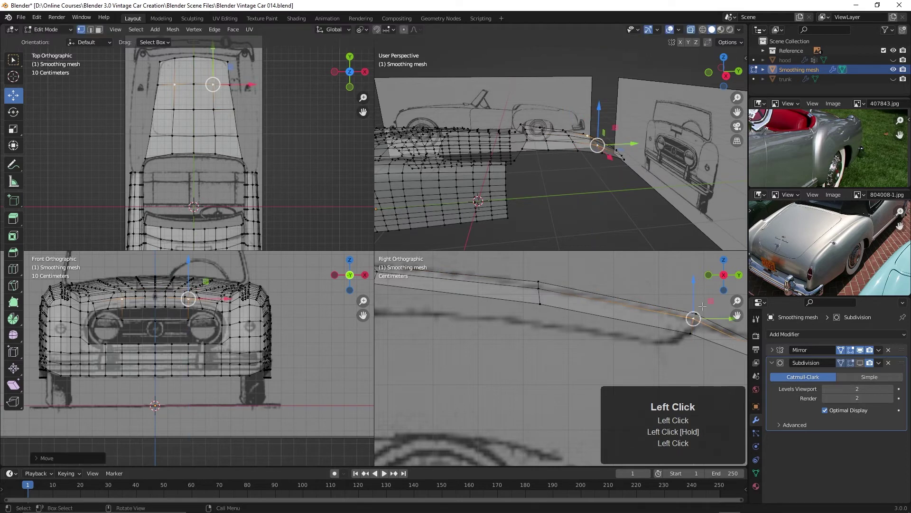
pyautogui.moveTo(694, 282); pyautogui.dragTo(697, 279)
# Nudge the outer vertex of the first trunk row upward in the side view to smooth the trunk's outer edge.
pyautogui.scroll(-3, 552, 336)
pyautogui.keyDown('shift'); pyautogui.moveTo(476, 363); pyautogui.dragTo(590, 338, button='middle'); pyautogui.keyUp('shift')
pyautogui.click(569, 294)
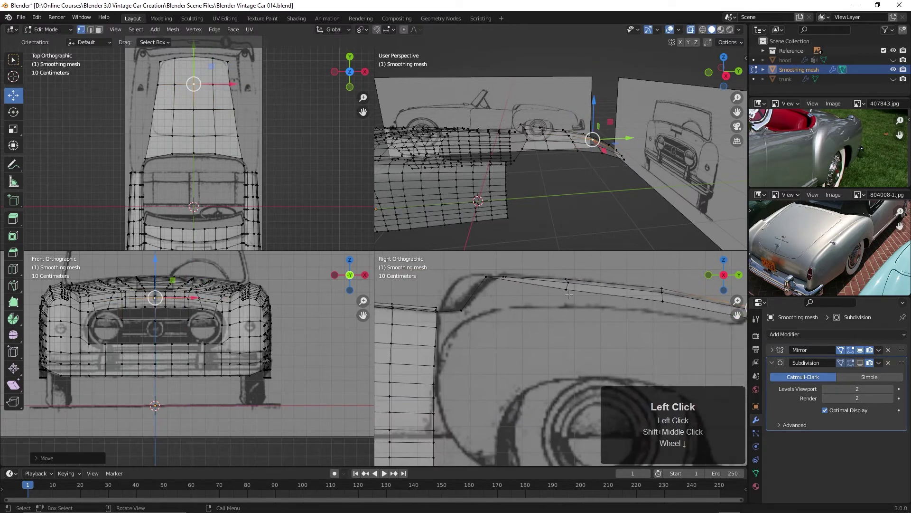
pyautogui.click(569, 293)
pyautogui.moveTo(568, 257); pyautogui.dragTo(568, 254)
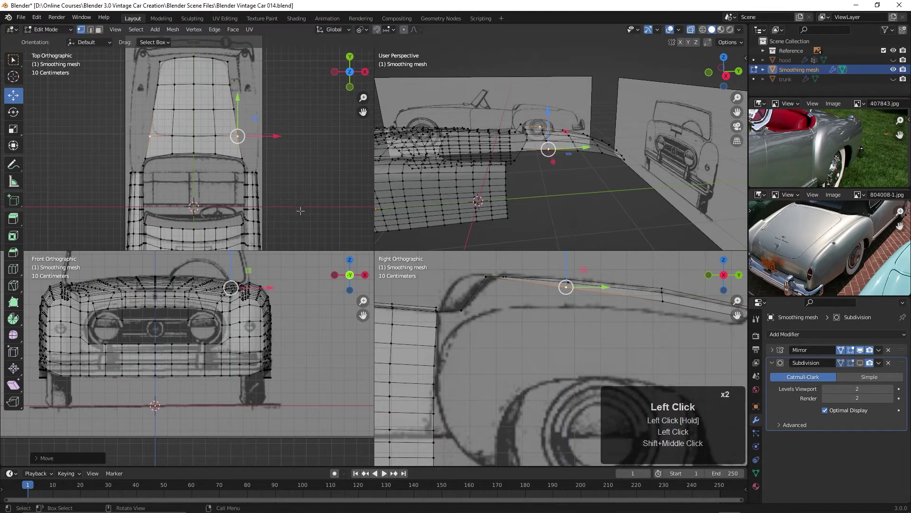
# Compare the trunk's outer edge and the rear end of the body side with the top-view drawing.
pyautogui.scroll(-2, 292, 169)
pyautogui.keyDown('shift'); pyautogui.moveTo(291, 169); pyautogui.dragTo(231, 141, button='middle'); pyautogui.keyUp('shift')
pyautogui.scroll(4, 262, 214)
pyautogui.scroll(6, 229, 151)
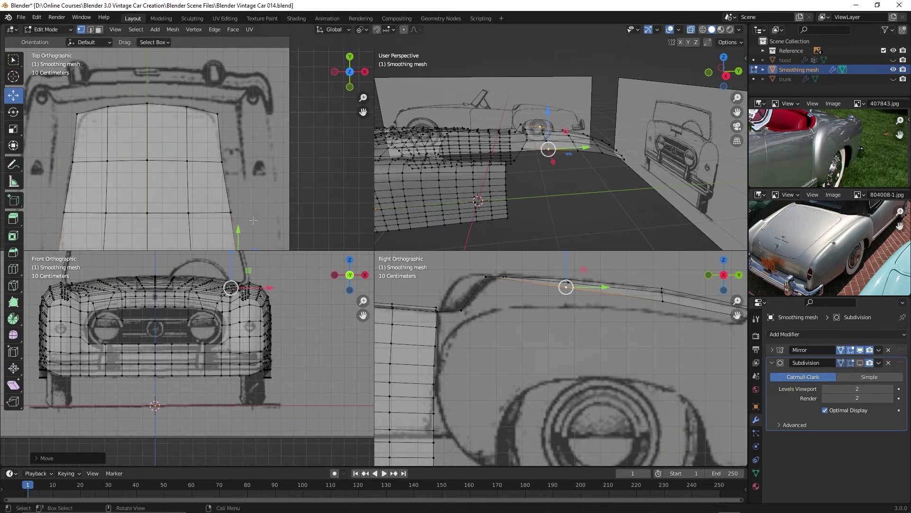
pyautogui.keyDown('shift'); pyautogui.moveTo(253, 221); pyautogui.dragTo(217, 131, button='middle'); pyautogui.keyUp('shift')
pyautogui.scroll(-2, 217, 131)
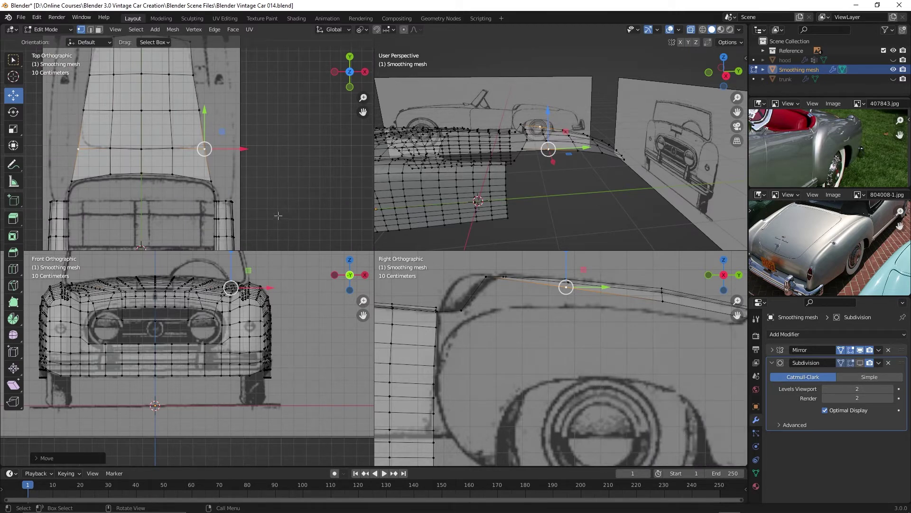
pyautogui.click(226, 198)
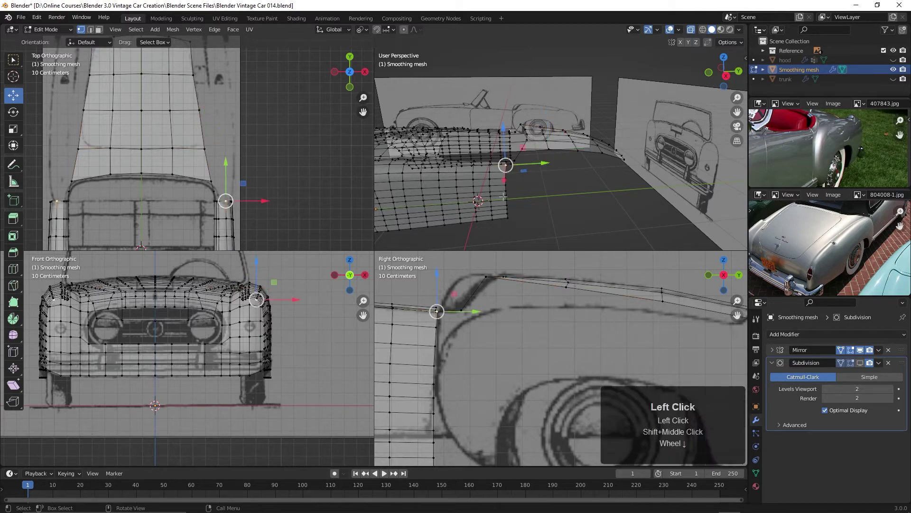
# Turn off X-ray and select the edge loop along the fender crest to judge its rearward continuation from above.
pyautogui.hotkey('ctrl', 'space')
pyautogui.scroll(-3, 409, 287)
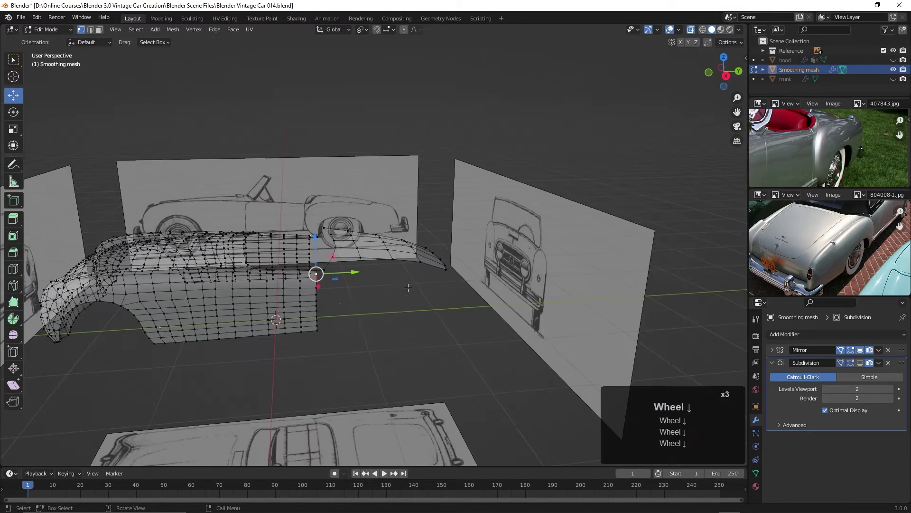
pyautogui.keyDown('shift'); pyautogui.moveTo(408, 288); pyautogui.dragTo(424, 333, button='middle'); pyautogui.keyUp('shift')
pyautogui.hotkey('alt', 'z')
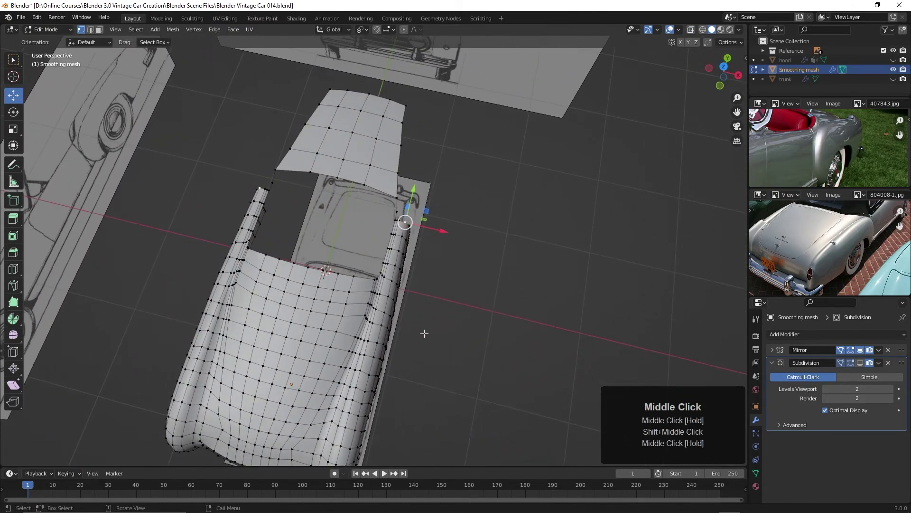
pyautogui.keyDown('alt'); pyautogui.click(375, 358); pyautogui.keyUp('alt')
pyautogui.keyDown('shift'); pyautogui.scroll(-2, 468, 280); pyautogui.keyUp('shift')
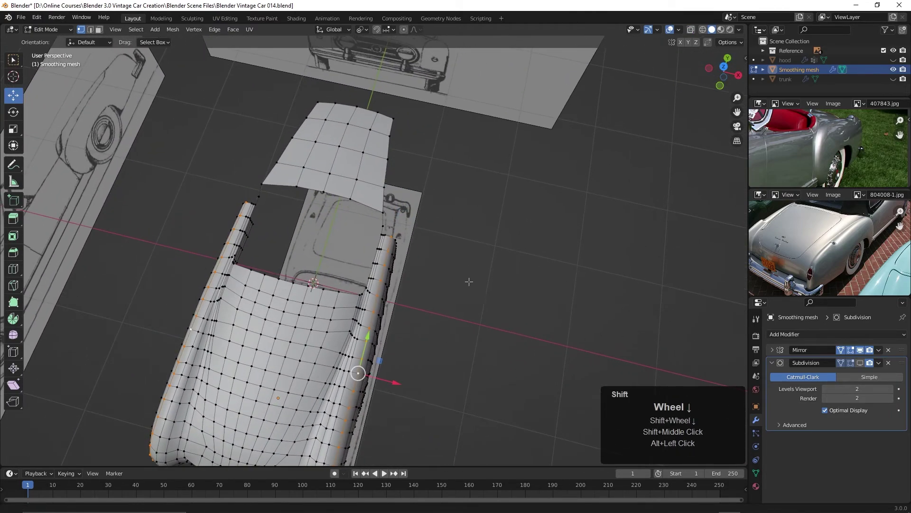
pyautogui.moveTo(468, 280); pyautogui.dragTo(450, 300, button='middle')
pyautogui.press('KP_7')
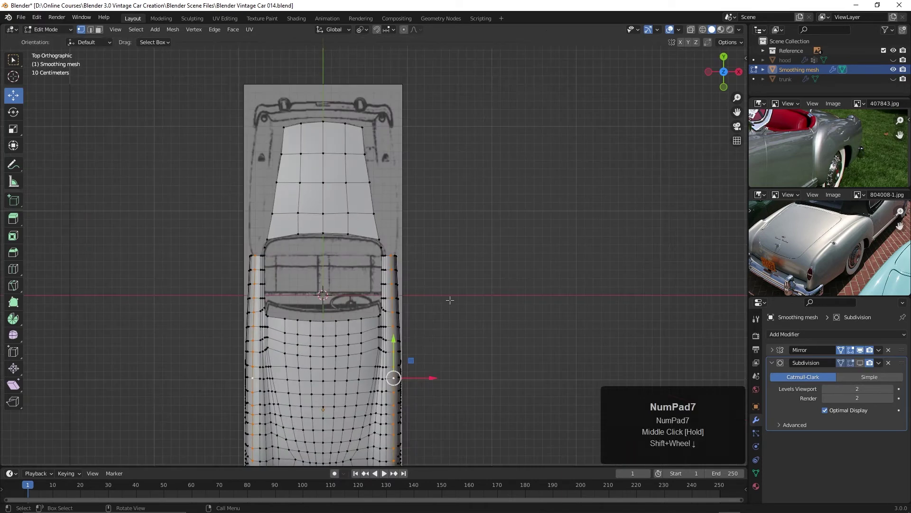
pyautogui.scroll(2, 482, 220)
pyautogui.keyDown('shift'); pyautogui.moveTo(482, 220); pyautogui.dragTo(489, 223, button='middle'); pyautogui.keyUp('shift')
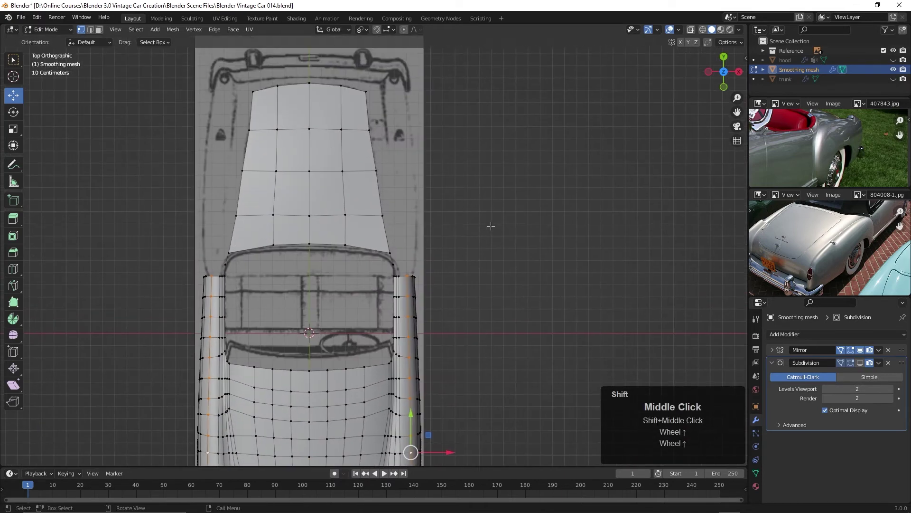
# Extrude the body side's rear vertex on the fender crest about 1.6 m back and 0.43 m down to the rear bumper.
pyautogui.click(408, 275)
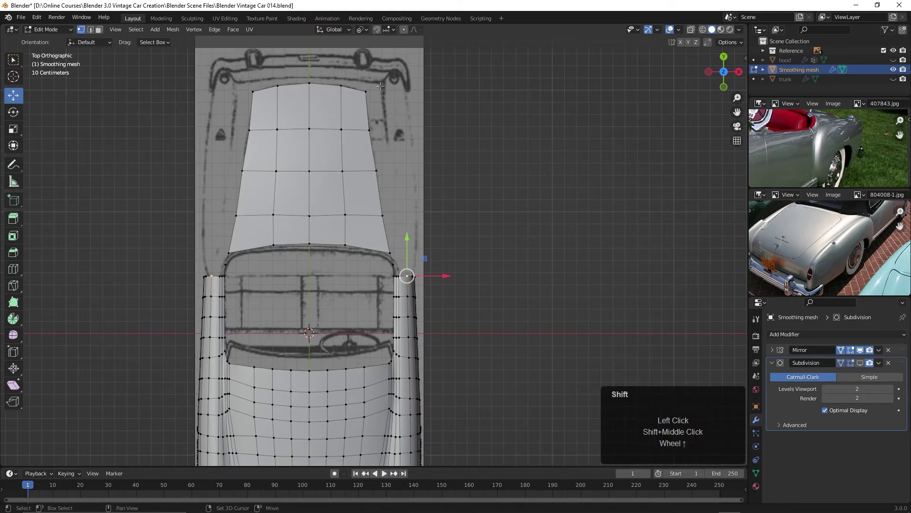
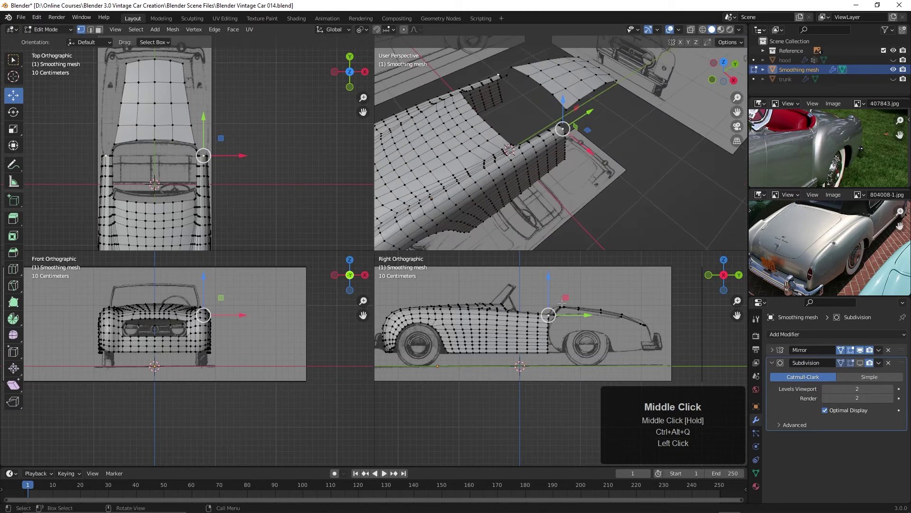
pyautogui.scroll(3, 563, 303)
pyautogui.keyDown('shift'); pyautogui.moveTo(562, 303); pyautogui.dragTo(550, 336, button='middle'); pyautogui.keyUp('shift')
pyautogui.scroll(3, 599, 335)
pyautogui.keyDown('shift'); pyautogui.moveTo(651, 334); pyautogui.dragTo(561, 343, button='middle'); pyautogui.keyUp('shift')
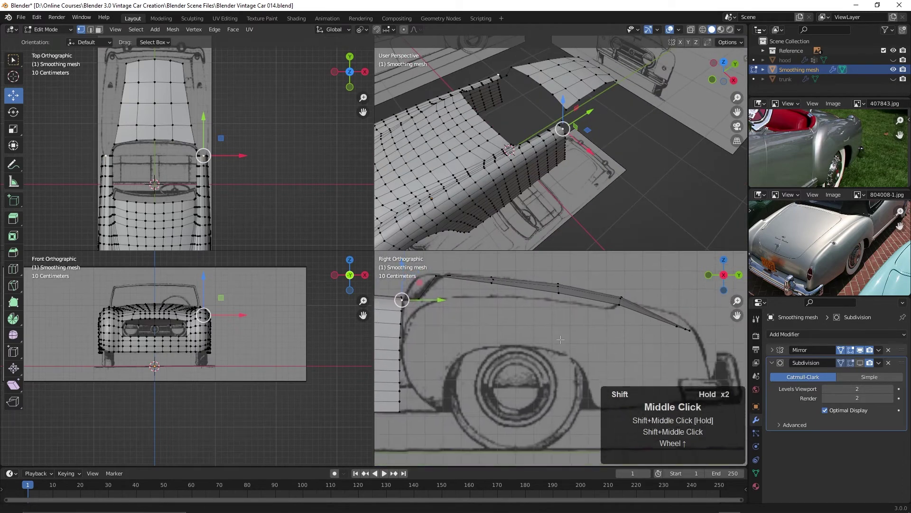
pyautogui.scroll(-2, 559, 342)
pyautogui.keyDown('shift'); pyautogui.moveTo(460, 333); pyautogui.dragTo(440, 337, button='middle'); pyautogui.keyUp('shift')
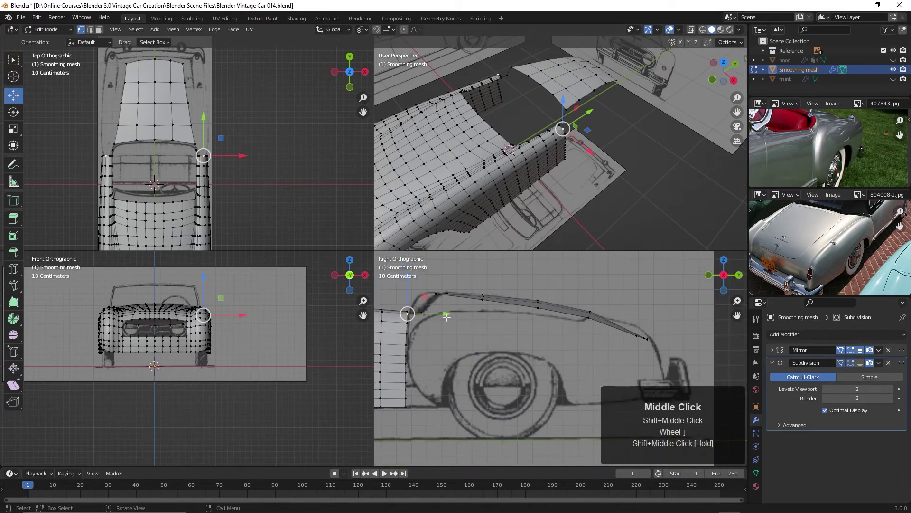
pyautogui.keyDown('shift'); pyautogui.moveTo(511, 333); pyautogui.dragTo(506, 312, button='middle'); pyautogui.keyUp('shift')
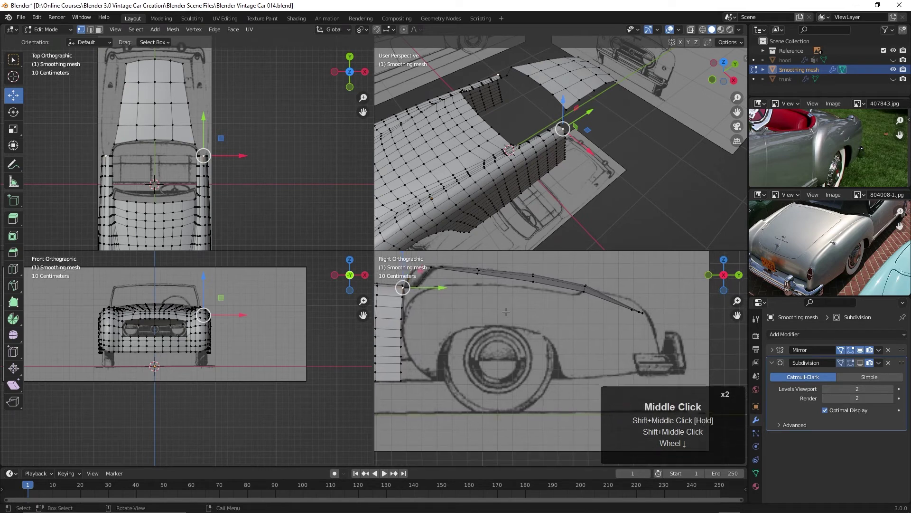
pyautogui.press('e')
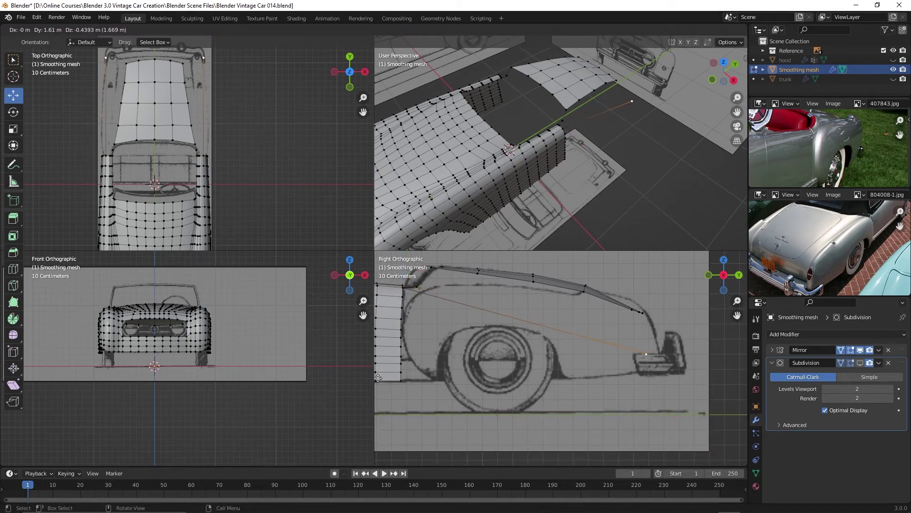
pyautogui.click(378, 377)
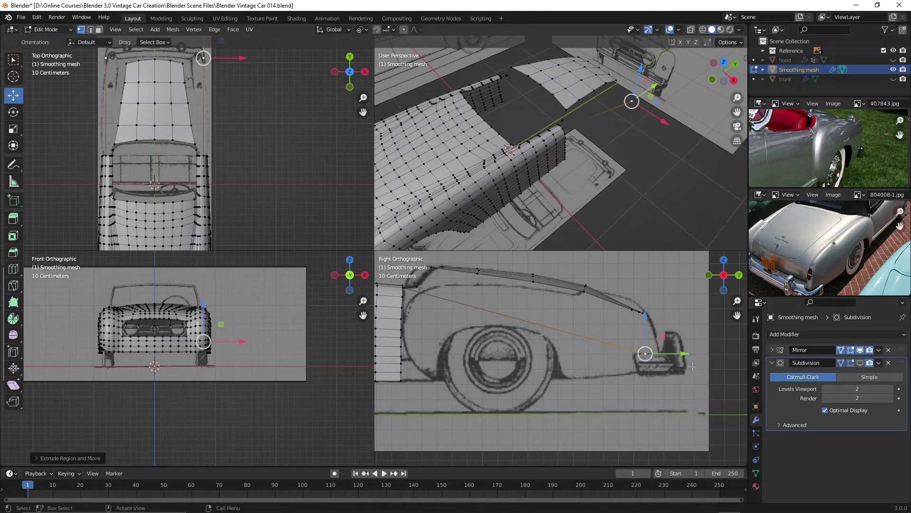
pyautogui.press('g')
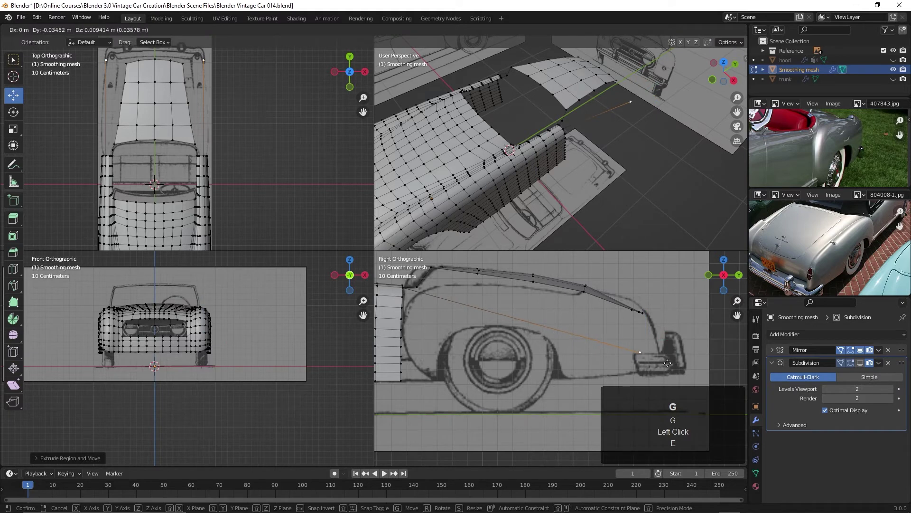
pyautogui.click(667, 363)
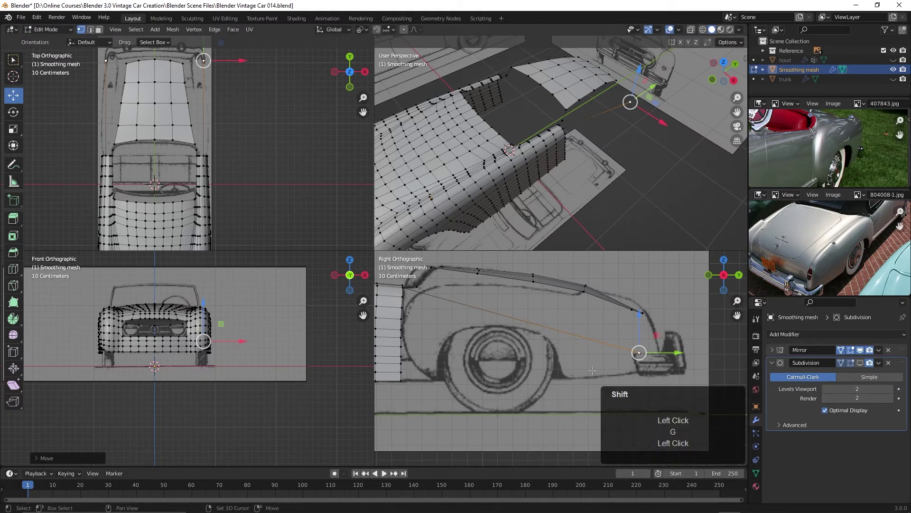
# Move the extruded tail vertex about 0.2 m inward along X in the top view, following the drawn rear fender.
pyautogui.keyDown('shift'); pyautogui.moveTo(594, 361); pyautogui.dragTo(634, 350, button='middle'); pyautogui.keyUp('shift')
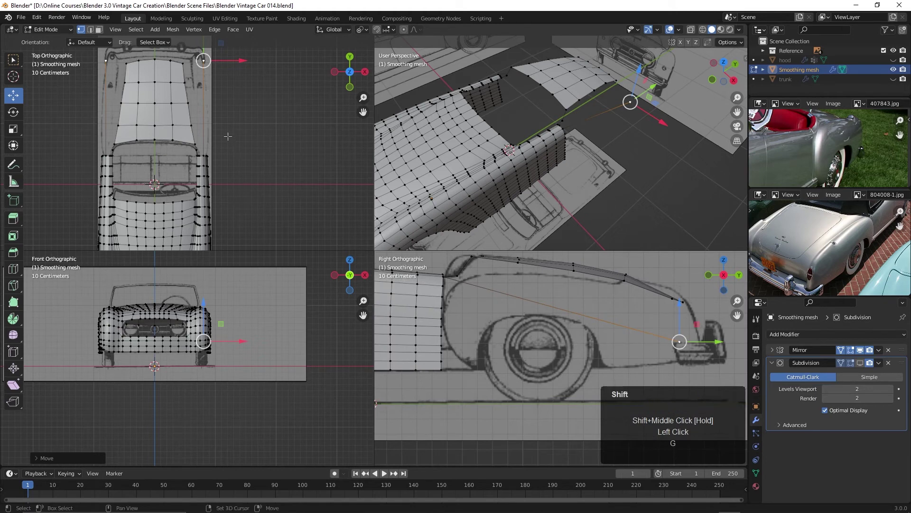
pyautogui.keyDown('shift'); pyautogui.moveTo(227, 136); pyautogui.dragTo(228, 202, button='middle'); pyautogui.keyUp('shift')
pyautogui.scroll(4, 228, 202)
pyautogui.keyDown('shift'); pyautogui.moveTo(244, 146); pyautogui.dragTo(272, 139, button='middle'); pyautogui.keyUp('shift')
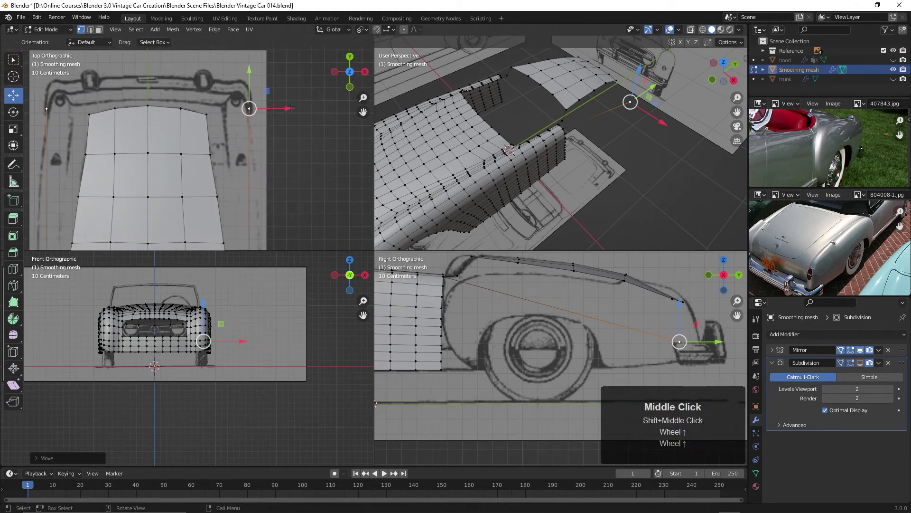
pyautogui.moveTo(288, 108); pyautogui.dragTo(264, 112)
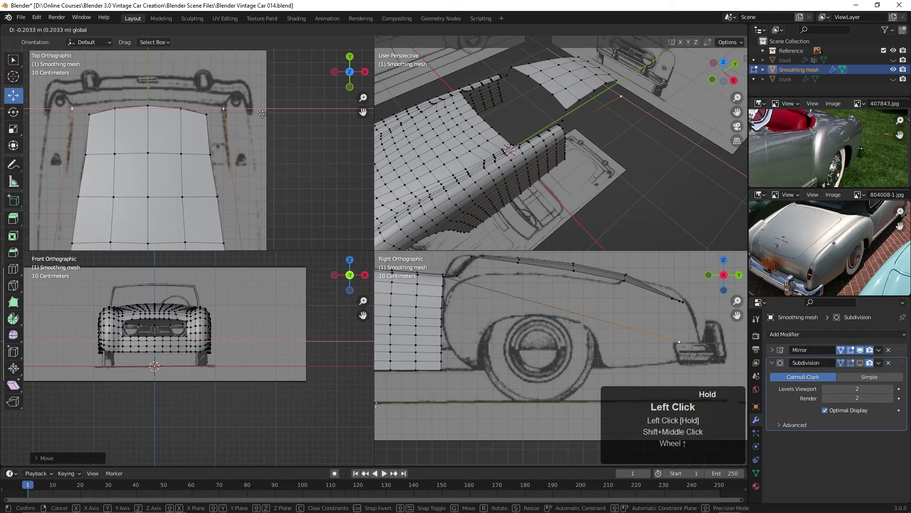
pyautogui.moveTo(262, 115); pyautogui.dragTo(262, 114)
# Cut the new fender edge at its midpoint and move that vertex up and slightly back onto the drawn fender line.
pyautogui.scroll(-2, 262, 115)
pyautogui.keyDown('shift'); pyautogui.moveTo(252, 227); pyautogui.dragTo(250, 184, button='middle'); pyautogui.keyUp('shift')
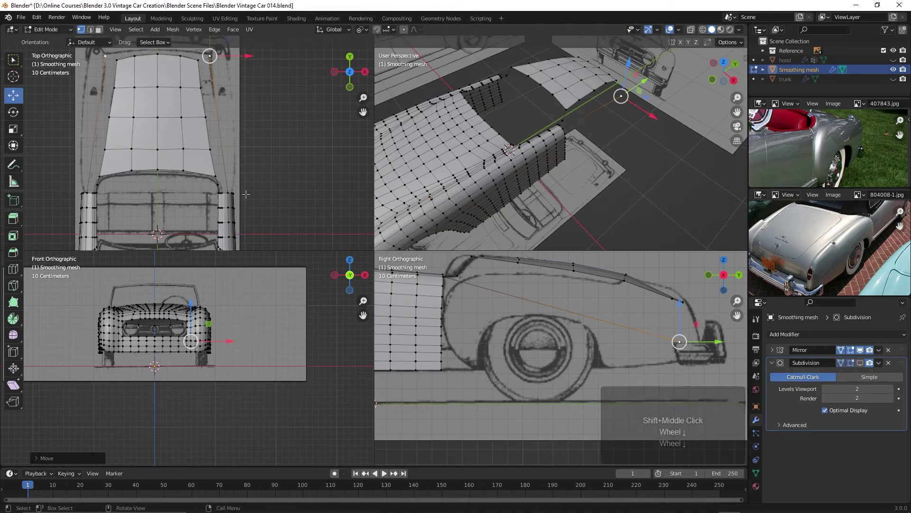
pyautogui.hotkey('ctrl', 'r')
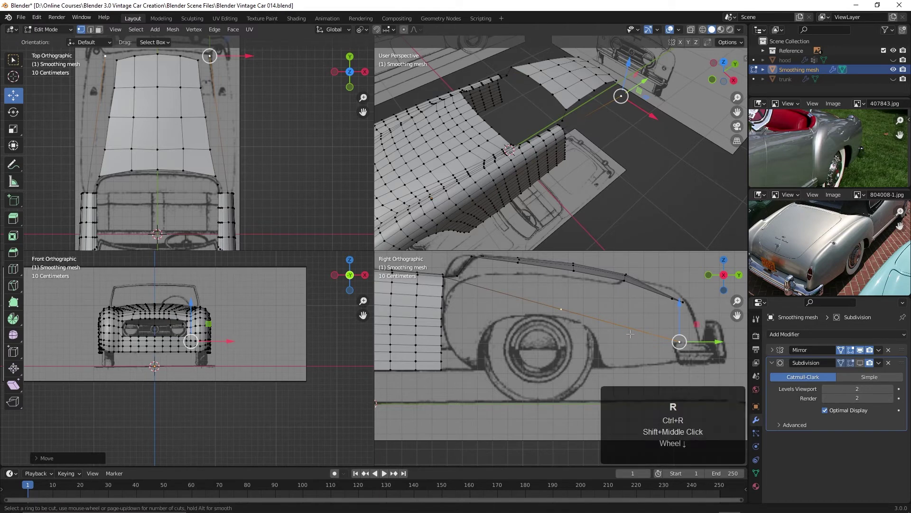
pyautogui.click(631, 333)
pyautogui.click(630, 334)
pyautogui.press('g')
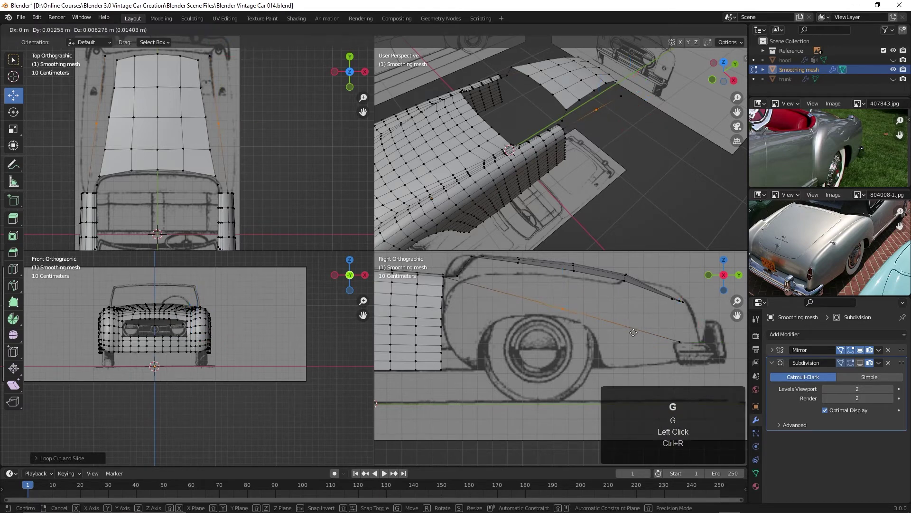
pyautogui.click(644, 310)
# Cut the front segment of the fender edge at its midpoint and move the new vertex about 0.06 m back.
pyautogui.press('ctrl')
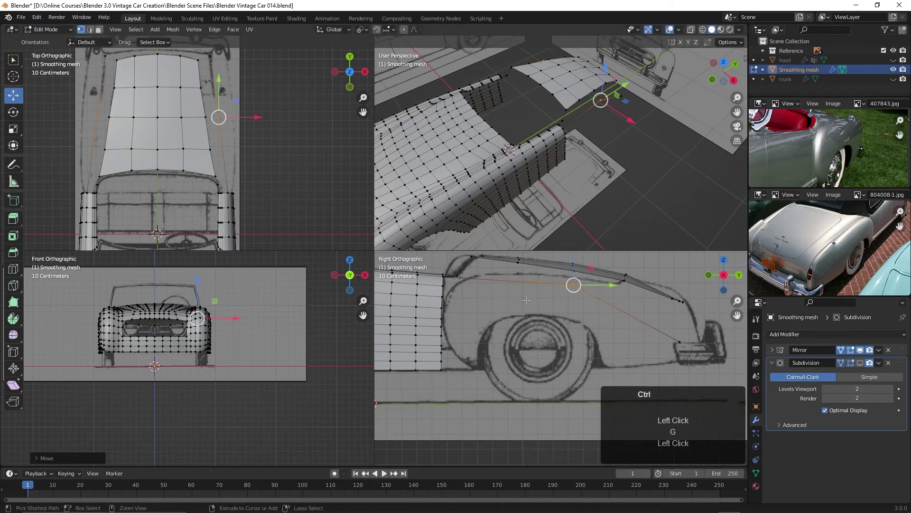
pyautogui.hotkey('ctrl', 'r')
pyautogui.click(515, 283)
pyautogui.click(516, 284)
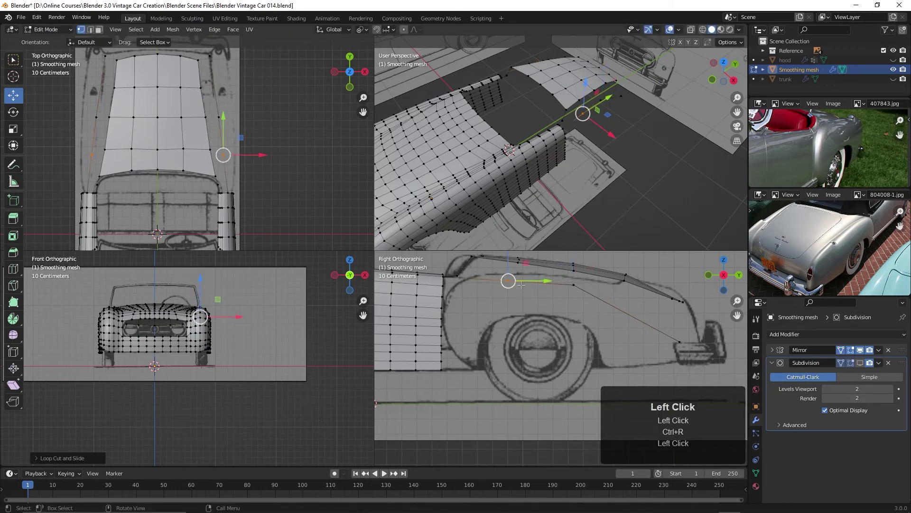
pyautogui.press('g')
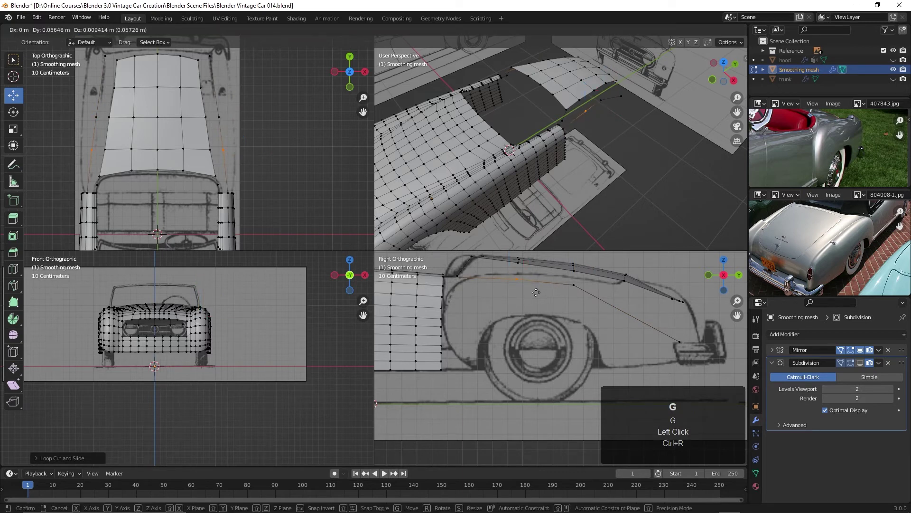
pyautogui.click(536, 292)
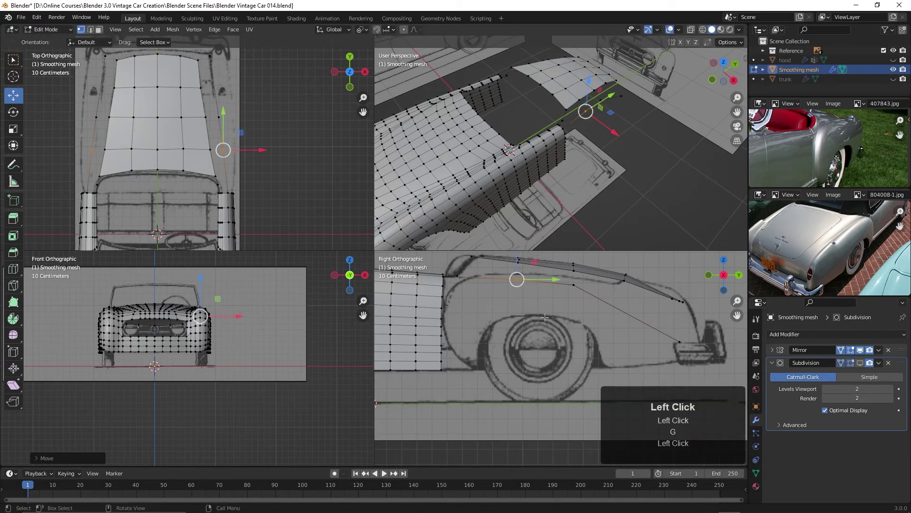
# Cut the rear segment of the fender edge at its midpoint and move the new vertex about 0.12 m up onto the drawn fender line.
pyautogui.hotkey('ctrl', 'r')
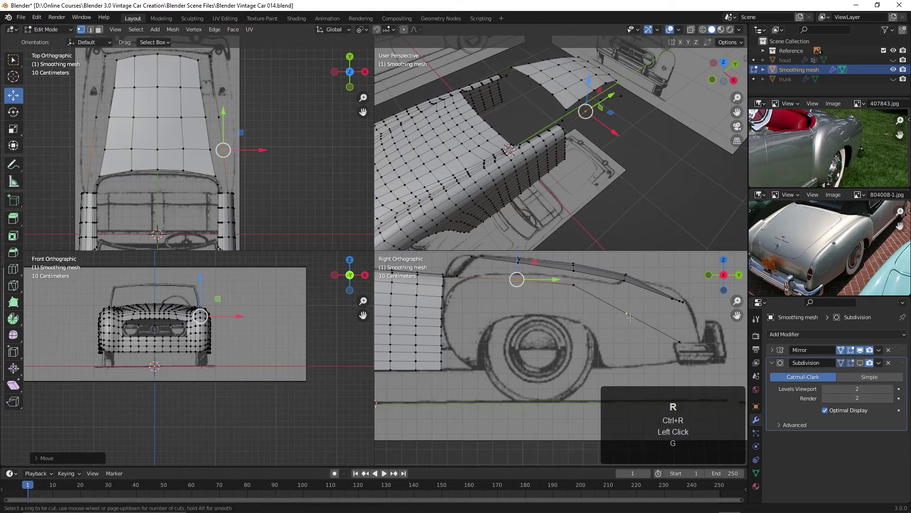
pyautogui.click(626, 313)
pyautogui.click(627, 313)
pyautogui.press('g')
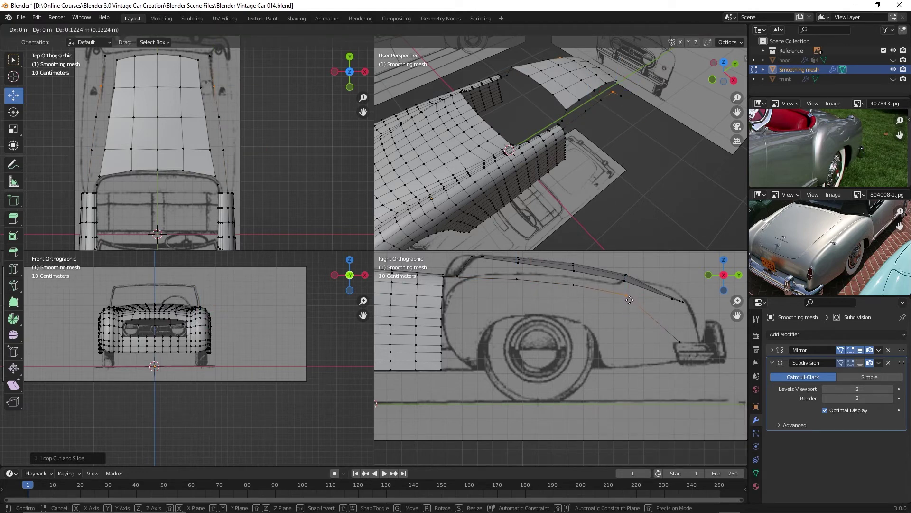
pyautogui.click(629, 300)
# Cut the last segment toward the bumper at its midpoint and move the new vertex about 0.03 m back and 0.03 m up.
pyautogui.hotkey('ctrl', 'r')
pyautogui.click(648, 323)
pyautogui.click(647, 323)
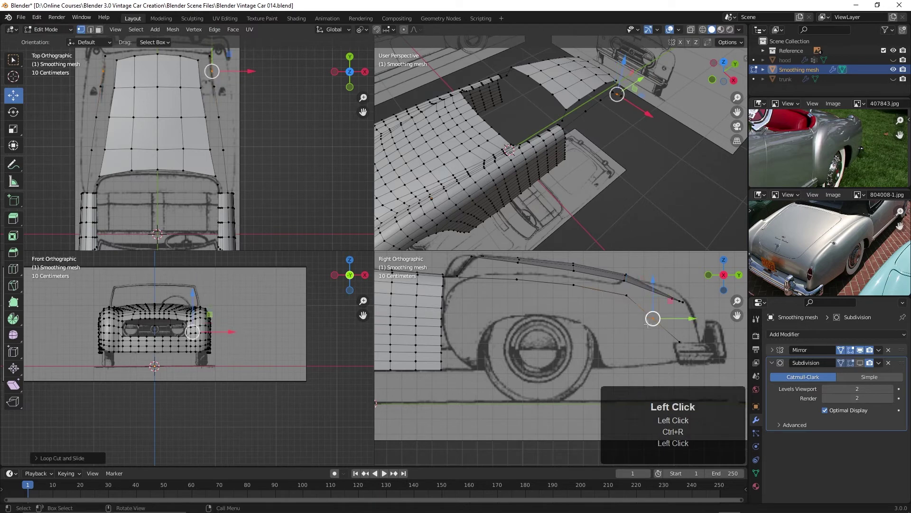
pyautogui.press('g')
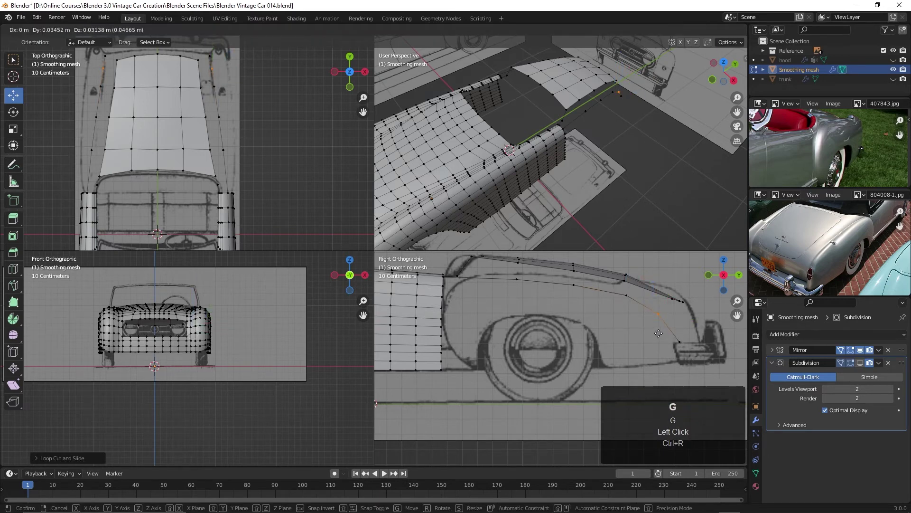
pyautogui.click(659, 333)
# Move three fender crest vertices beside the trunk deck slightly inward along X in the top view for a smooth taper.
pyautogui.keyDown('shift'); pyautogui.moveTo(251, 165); pyautogui.dragTo(231, 164, button='middle'); pyautogui.keyUp('shift')
pyautogui.click(230, 162)
pyautogui.scroll(2, 262, 176)
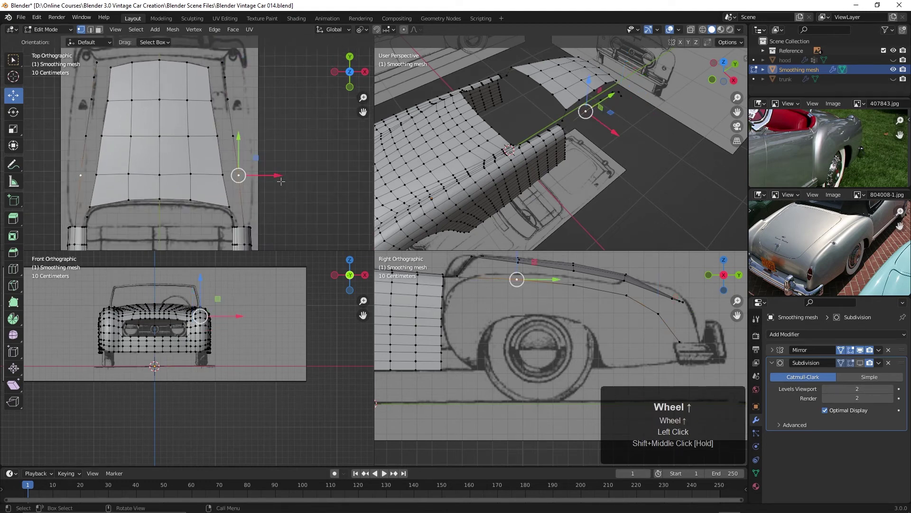
pyautogui.moveTo(276, 177); pyautogui.dragTo(275, 177)
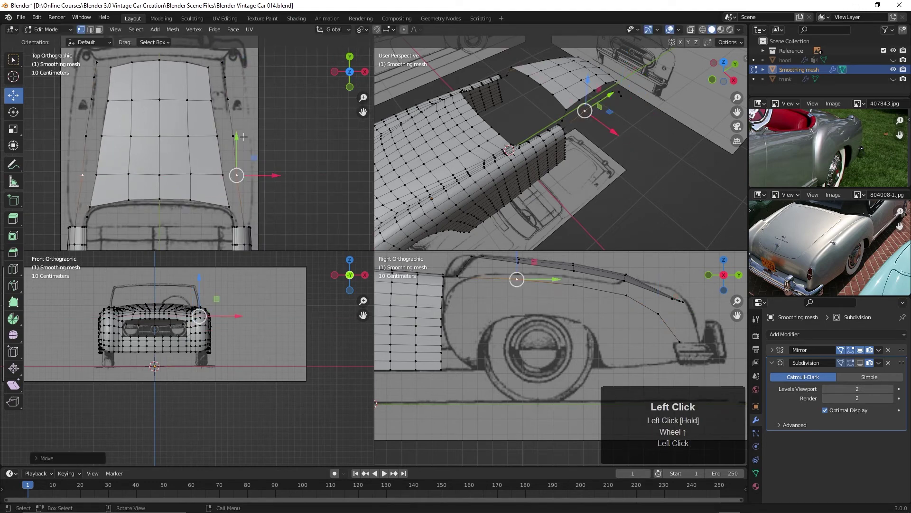
pyautogui.click(234, 137)
pyautogui.moveTo(270, 137); pyautogui.dragTo(266, 141)
pyautogui.click(228, 99)
pyautogui.moveTo(265, 102); pyautogui.dragTo(261, 63)
pyautogui.click(228, 77)
pyautogui.click(223, 62)
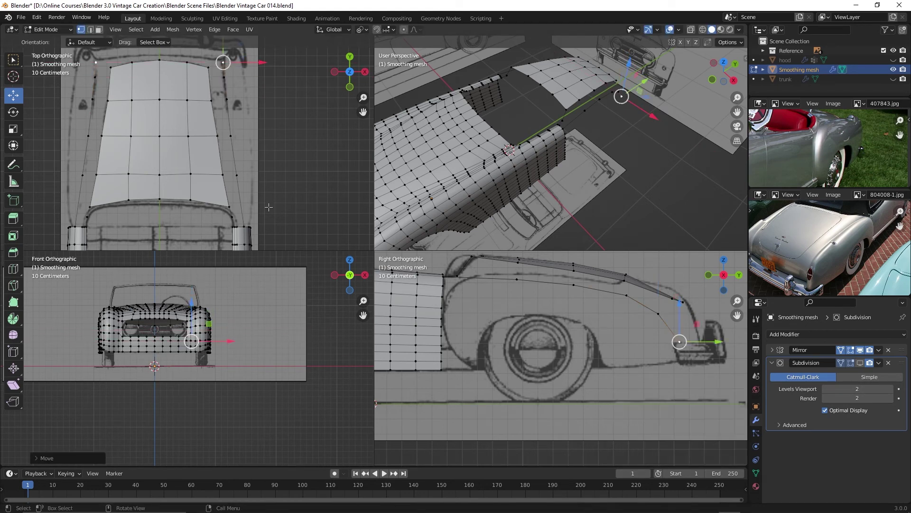
# Fill a face between the trunk deck's rearmost side edge and the two nearest fender crest vertices.
pyautogui.keyDown('shift'); pyautogui.moveTo(265, 208); pyautogui.dragTo(250, 200, button='middle'); pyautogui.keyUp('shift')
pyautogui.click(200, 111)
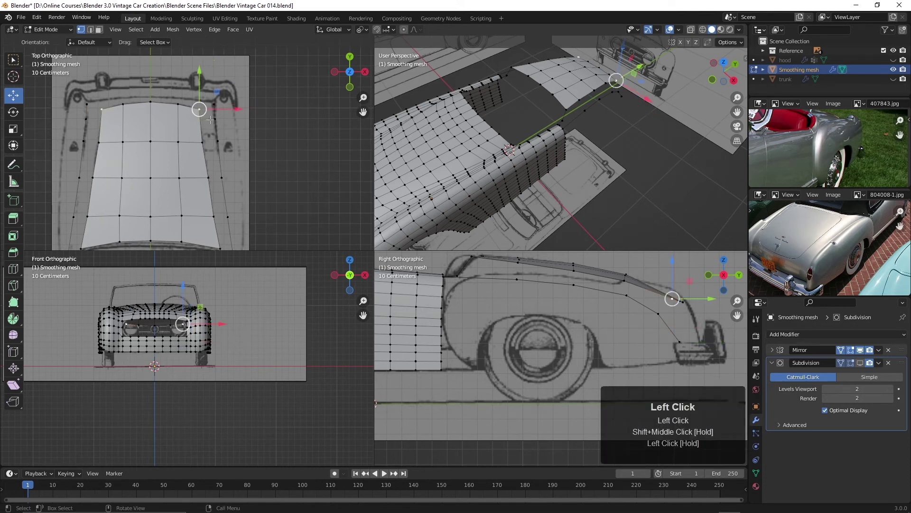
pyautogui.keyDown('shift'); pyautogui.click(210, 126); pyautogui.keyUp('shift')
pyautogui.keyDown('shift'); pyautogui.click(219, 141); pyautogui.keyUp('shift')
pyautogui.keyDown('shift'); pyautogui.click(202, 142); pyautogui.keyUp('shift')
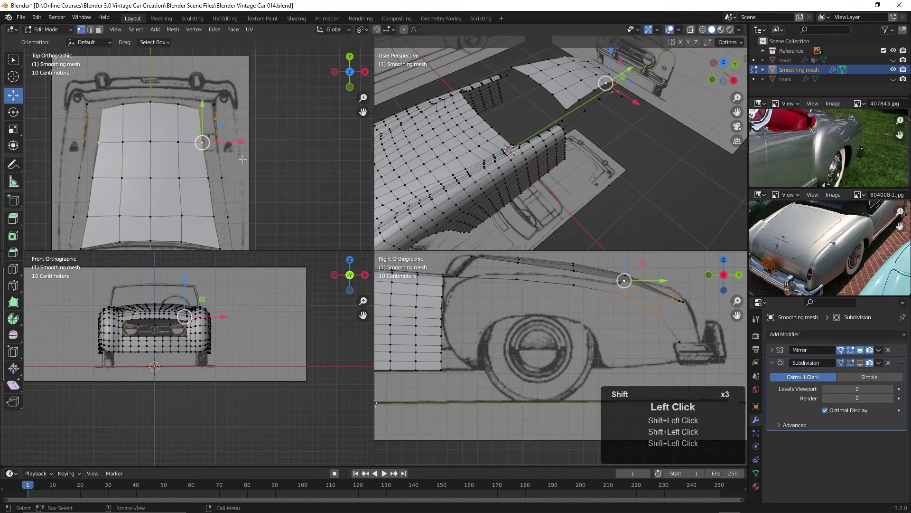
pyautogui.press('f')
pyautogui.press('f')
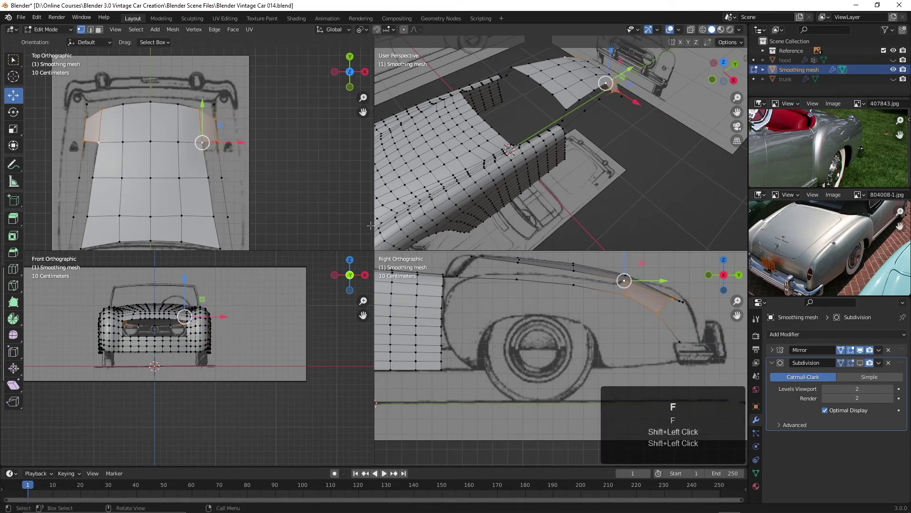
# Fill two more faces forward between the trunk deck's side and the fender crest, starting from the new face's front edge.
pyautogui.click(626, 294)
pyautogui.keyDown('shift'); pyautogui.click(626, 274); pyautogui.keyUp('shift')
pyautogui.press('f')
pyautogui.press('f')
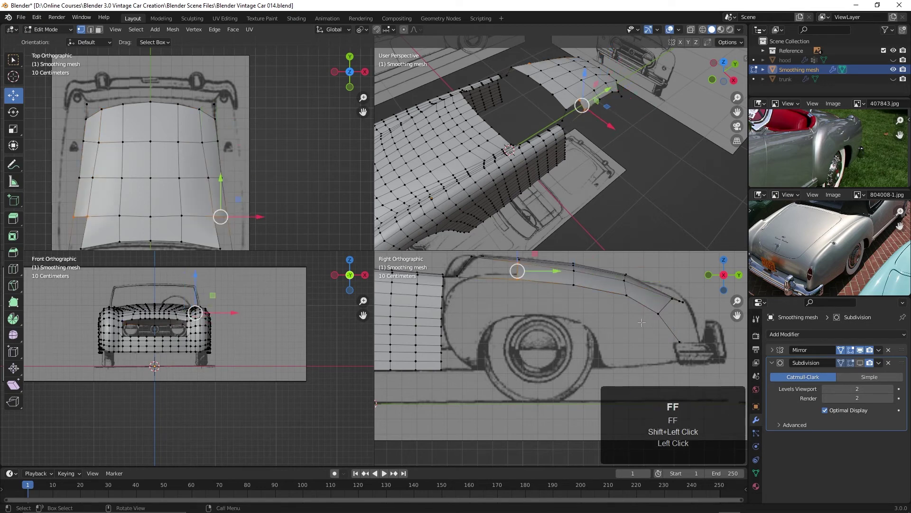
# Try filling the frontmost face between the trunk deck's front corner and the body side, and undo that fill.
pyautogui.press('f')
pyautogui.press('f')
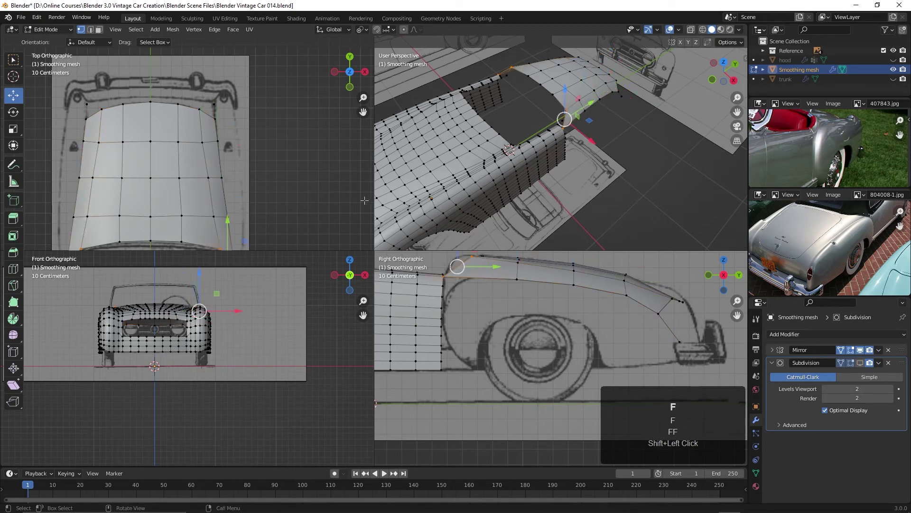
pyautogui.keyDown('shift'); pyautogui.moveTo(493, 293); pyautogui.dragTo(491, 265, button='middle'); pyautogui.keyUp('shift')
pyautogui.scroll(-1, 496, 283)
pyautogui.keyDown('shift'); pyautogui.moveTo(576, 137); pyautogui.dragTo(567, 207, button='middle'); pyautogui.keyUp('shift')
pyautogui.scroll(3, 546, 209)
pyautogui.moveTo(511, 223)
pyautogui.keyDown('shift'); pyautogui.mouseDown(button='middle')
pyautogui.moveTo(464, 152)
pyautogui.moveTo(505, 209)
pyautogui.mouseUp(button='middle'); pyautogui.keyUp('shift')
pyautogui.scroll(1, 463, 153)
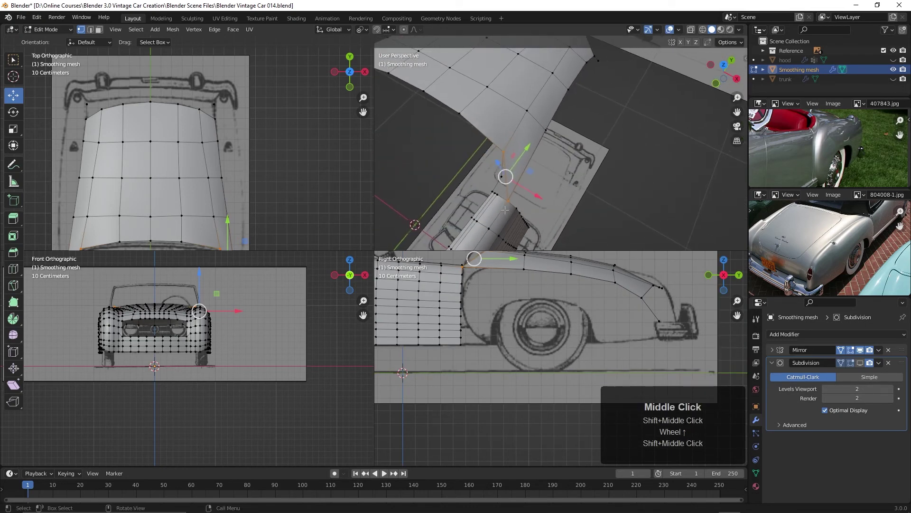
pyautogui.hotkey('ctrl', 'z')
# Cut the fender crest edge just behind the body side at its midpoint and nudge the new vertex onto the drawn fender line.
pyautogui.moveTo(613, 176); pyautogui.dragTo(523, 144, button='middle')
pyautogui.hotkey('alt', 'a')
pyautogui.hotkey('ctrl', 'r')
pyautogui.click(527, 144)
pyautogui.click(533, 142)
pyautogui.doubleClick(533, 144)
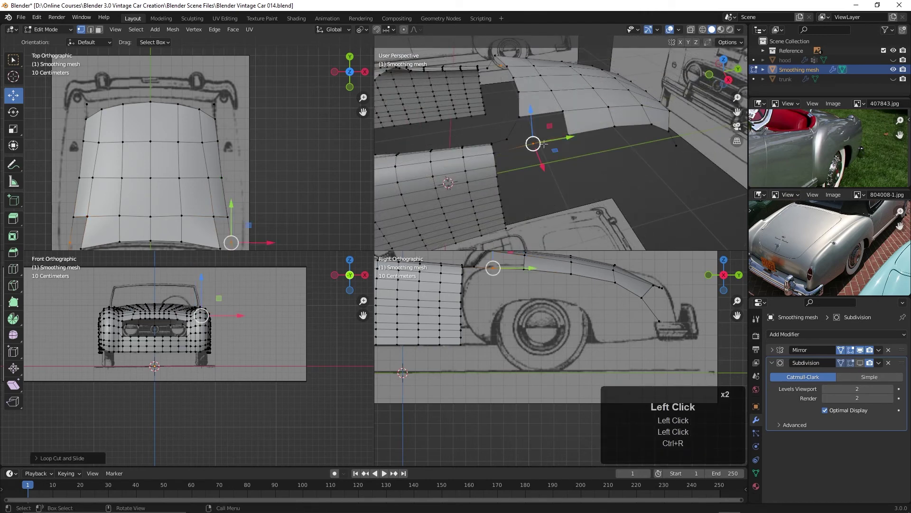
pyautogui.scroll(2, 534, 270)
pyautogui.keyDown('shift'); pyautogui.moveTo(534, 271); pyautogui.dragTo(627, 333, button='middle'); pyautogui.keyUp('shift')
pyautogui.moveTo(557, 292); pyautogui.dragTo(556, 291)
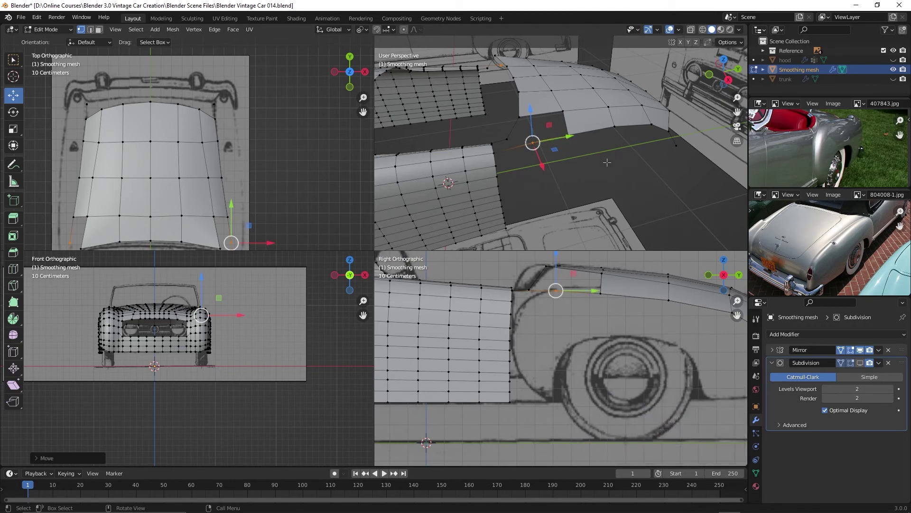
# Maximize the perspective view, enable the Subdivision modifier's viewport display, and switch to Object Mode.
pyautogui.scroll(-2, 566, 178)
pyautogui.keyDown('shift'); pyautogui.moveTo(566, 178); pyautogui.dragTo(568, 181, button='middle'); pyautogui.keyUp('shift')
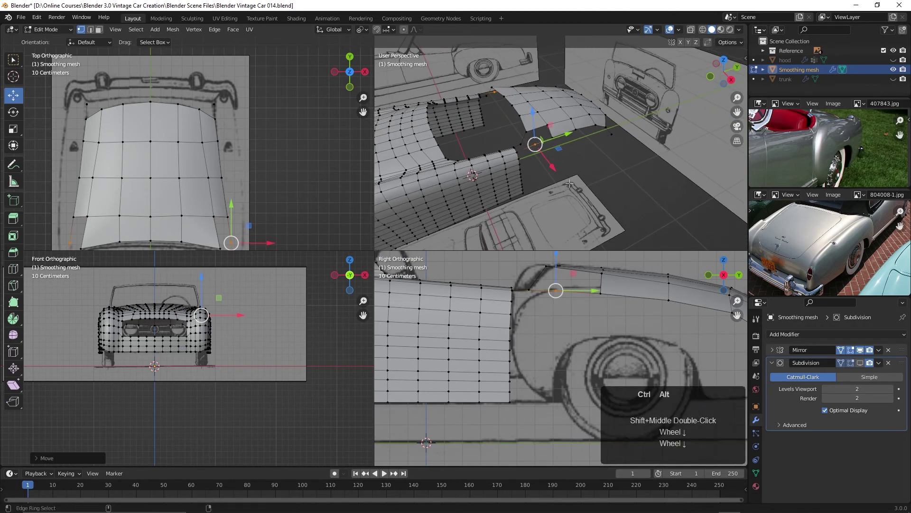
pyautogui.hotkey('ctrl', 'alt', 'q')
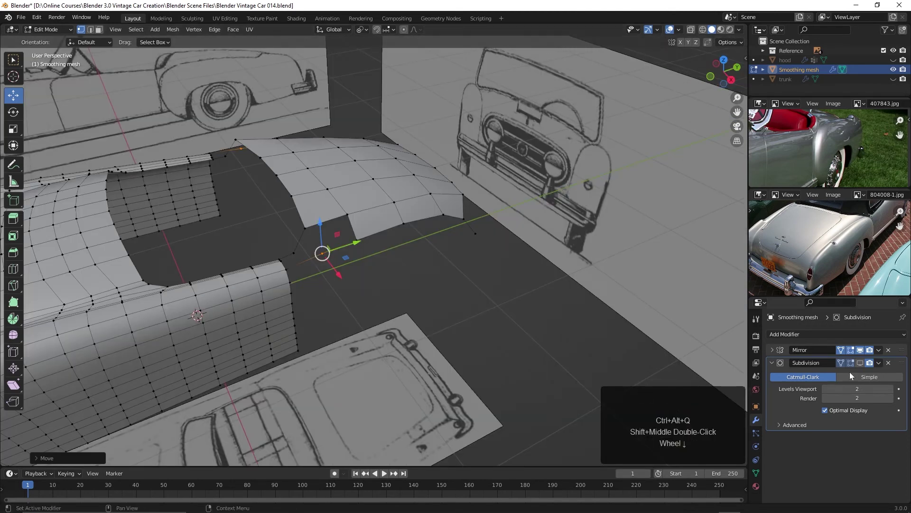
pyautogui.click(860, 362)
pyautogui.click(860, 363)
pyautogui.scroll(-4, 468, 304)
pyautogui.press('Tab')
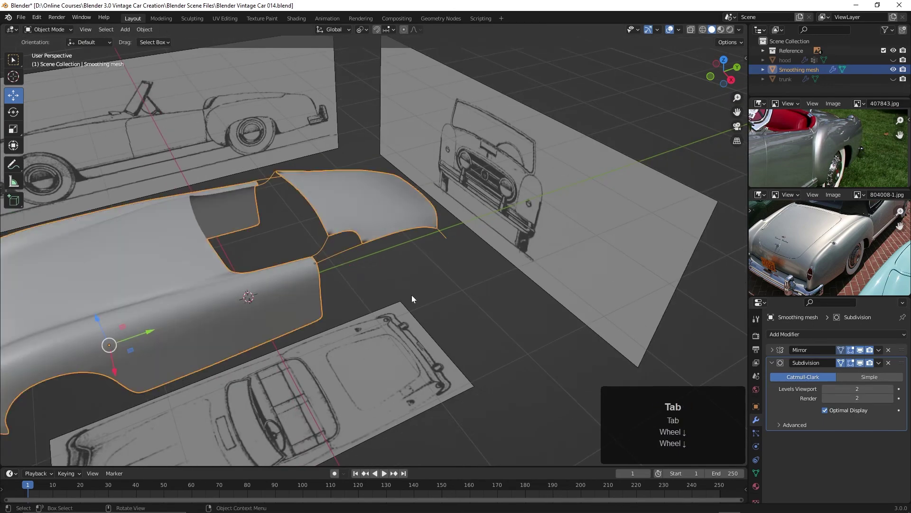
# Examine the smoothed body and open rear fender area from several angles and compare them with the rear reference photo.
pyautogui.hotkey('alt', 'a')
pyautogui.scroll(-1, 410, 293)
pyautogui.moveTo(408, 291)
pyautogui.keyDown('shift'); pyautogui.mouseDown(button='middle')
pyautogui.moveTo(492, 282)
pyautogui.moveTo(501, 267)
pyautogui.moveTo(412, 279)
pyautogui.mouseUp(button='middle'); pyautogui.keyUp('shift')
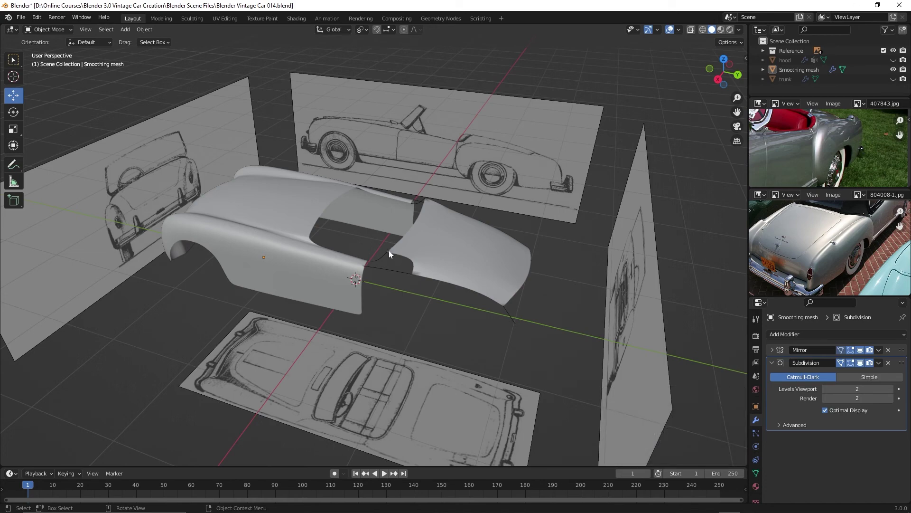
pyautogui.scroll(2, 391, 246)
pyautogui.keyDown('shift'); pyautogui.moveTo(527, 263); pyautogui.dragTo(403, 280, button='middle'); pyautogui.keyUp('shift')
pyautogui.moveTo(379, 282); pyautogui.dragTo(428, 304, button='middle')
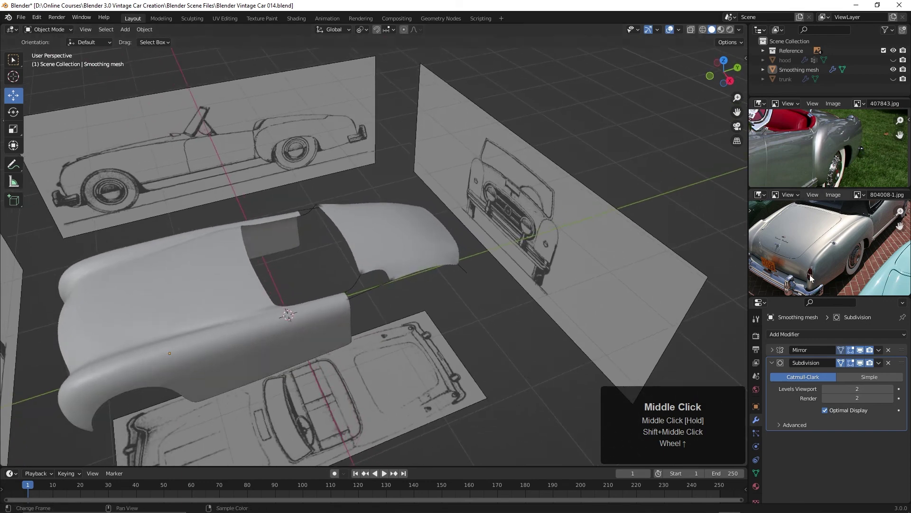
pyautogui.keyDown('shift'); pyautogui.moveTo(786, 271); pyautogui.dragTo(793, 278, button='middle'); pyautogui.keyUp('shift')
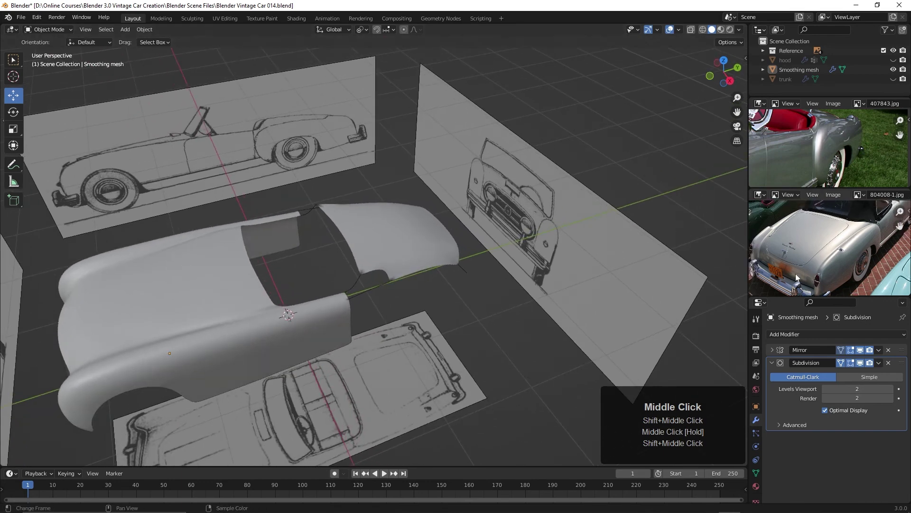
pyautogui.moveTo(440, 261)
pyautogui.mouseDown(button='middle')
pyautogui.moveTo(464, 271)
pyautogui.moveTo(425, 264)
pyautogui.moveTo(443, 275)
pyautogui.mouseUp(button='middle')
# In Edit Mode with X-ray on, nudge the trunk deck's forward side vertex vertically to match the side drawing.
pyautogui.press('KP_3')
pyautogui.scroll(3, 425, 256)
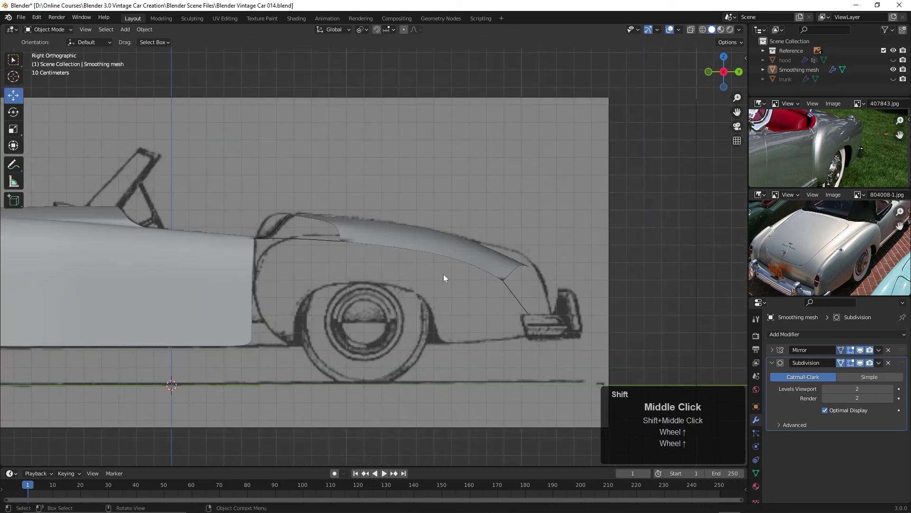
pyautogui.press('Tab')
pyautogui.scroll(2, 440, 270)
pyautogui.hotkey('alt', 'z')
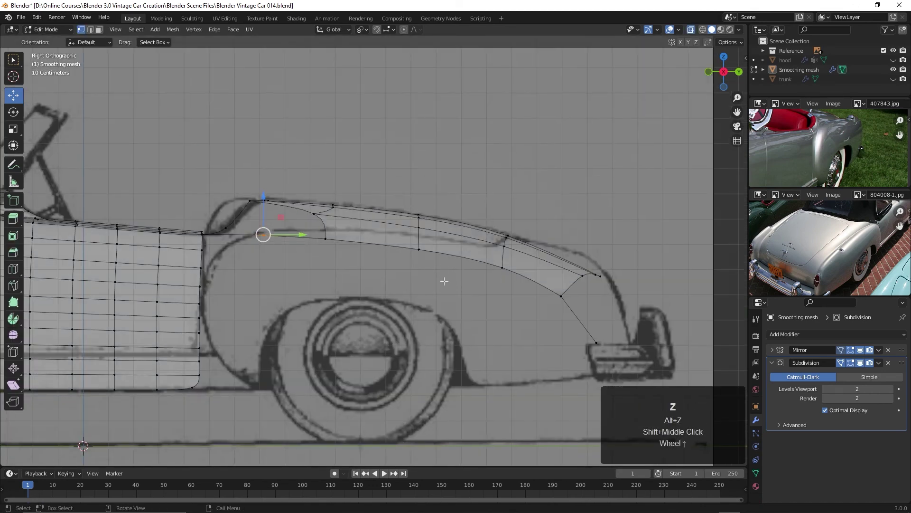
pyautogui.click(332, 204)
pyautogui.moveTo(331, 169); pyautogui.dragTo(332, 169)
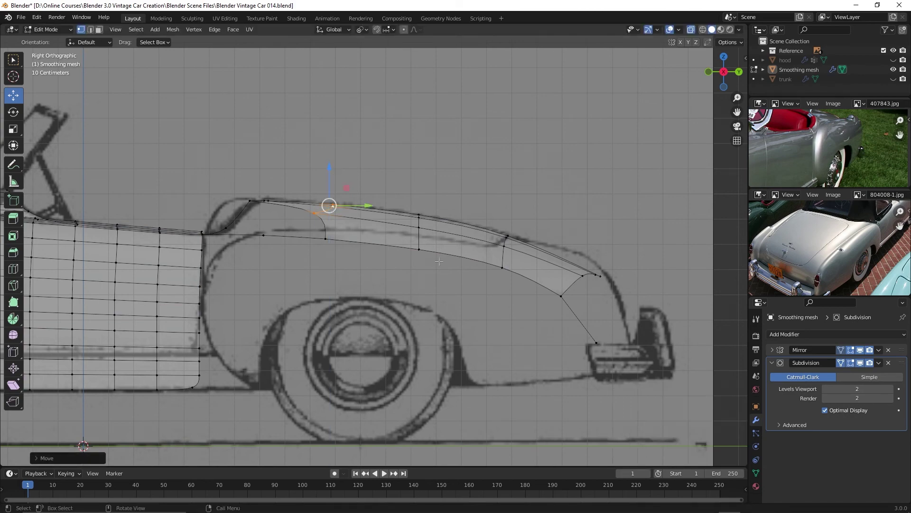
# Examine the gap between the trunk deck and body side in perspective against the rear fender in the reference photo.
pyautogui.hotkey('alt', 'a')
pyautogui.scroll(-3, 396, 274)
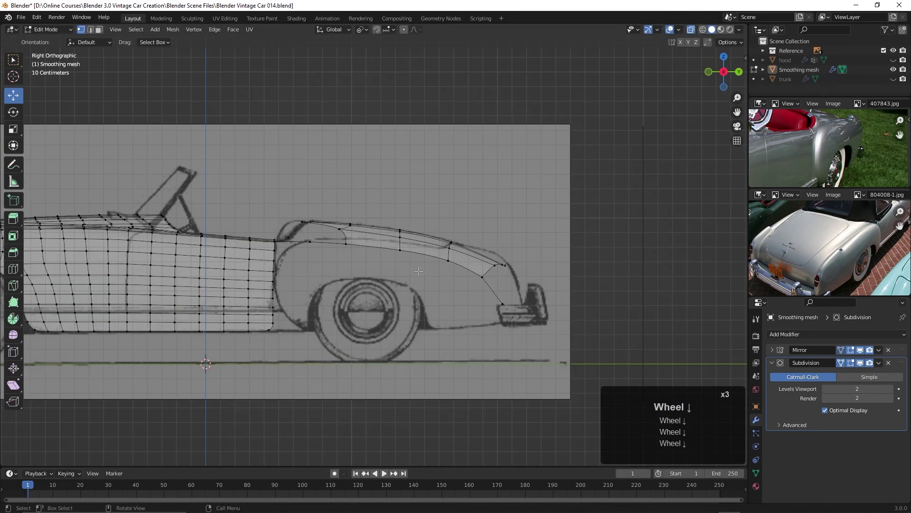
pyautogui.scroll(-2, 419, 271)
pyautogui.moveTo(418, 271); pyautogui.dragTo(355, 286, button='middle')
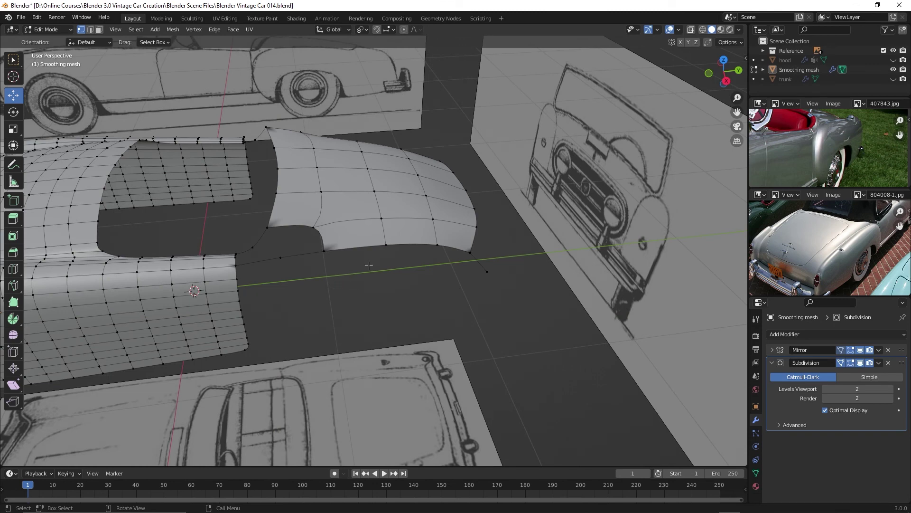
pyautogui.keyDown('shift'); pyautogui.moveTo(830, 260); pyautogui.dragTo(834, 249, button='middle'); pyautogui.keyUp('shift')
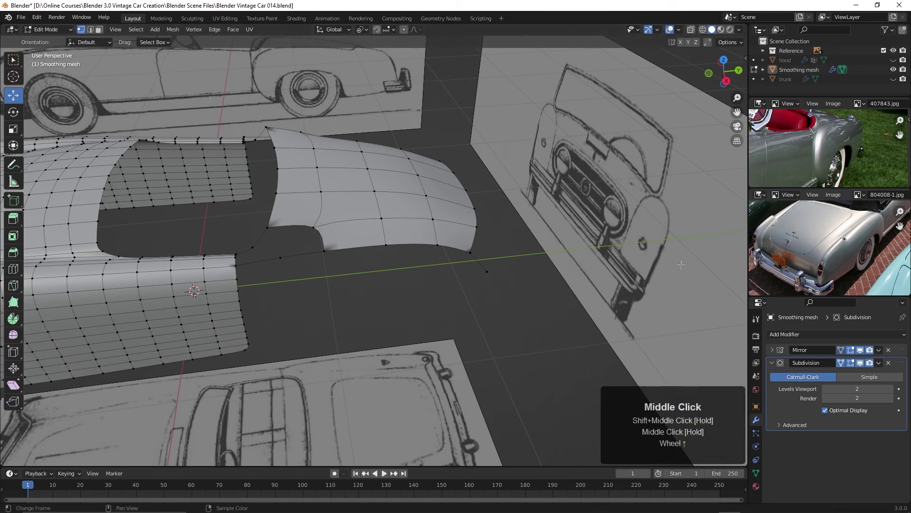
pyautogui.moveTo(682, 264); pyautogui.dragTo(425, 266, button='middle')
pyautogui.scroll(-1, 413, 277)
pyautogui.moveTo(332, 263); pyautogui.dragTo(352, 255, button='middle')
# Select the fender crest path from behind the body side to the tail and compare it with the top drawing and photos.
pyautogui.keyDown('alt'); pyautogui.click(390, 292); pyautogui.keyUp('alt')
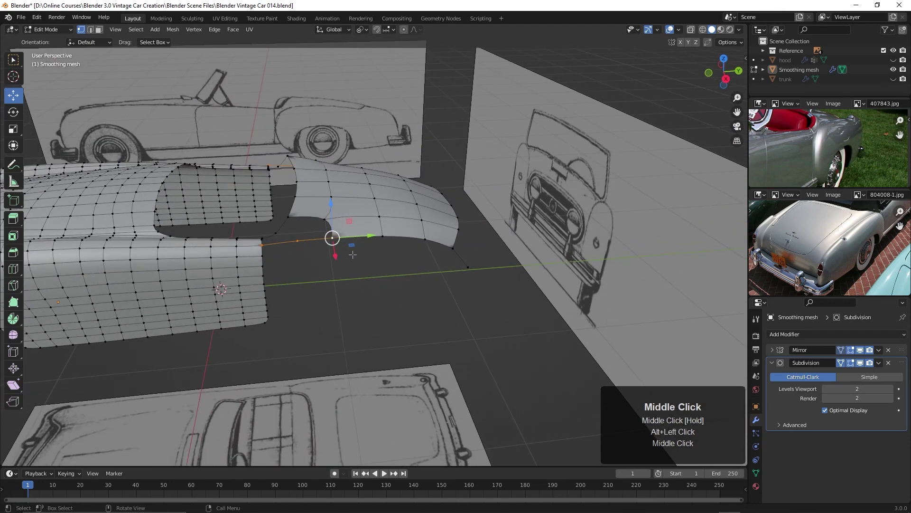
pyautogui.click(298, 241)
pyautogui.keyDown('ctrl'); pyautogui.click(468, 267); pyautogui.keyUp('ctrl')
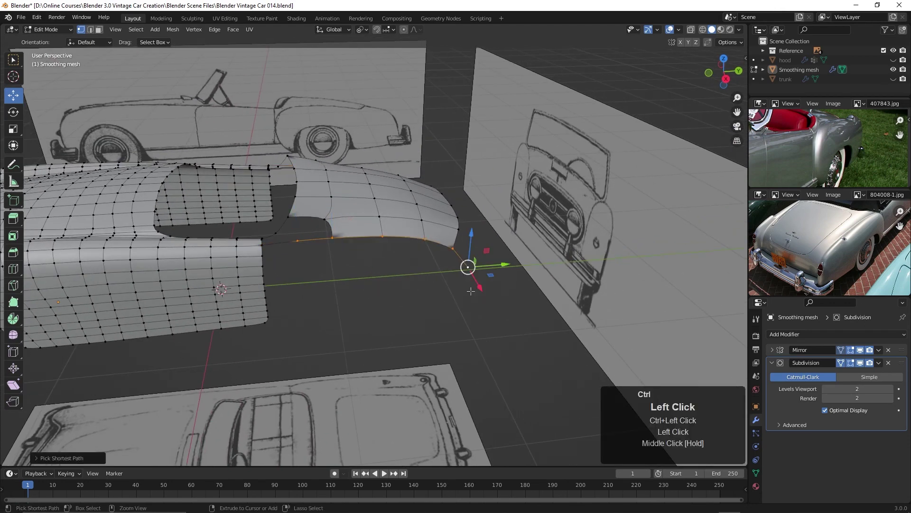
pyautogui.scroll(-3, 453, 292)
pyautogui.moveTo(454, 292); pyautogui.dragTo(500, 284, button='middle')
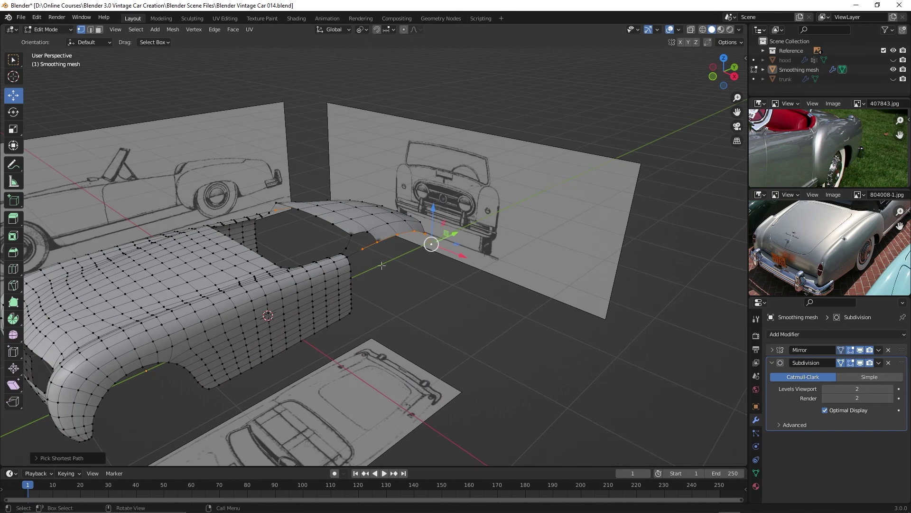
pyautogui.press('KP_7')
pyautogui.scroll(2, 471, 258)
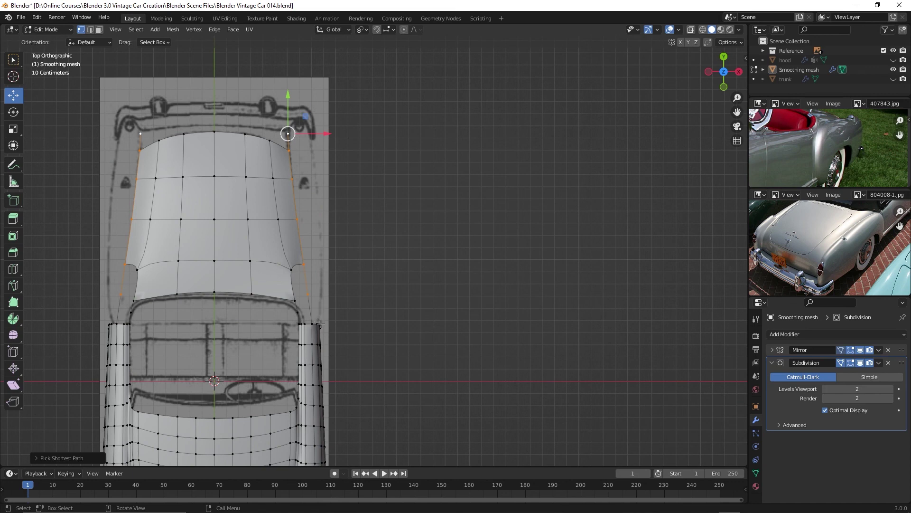
pyautogui.moveTo(835, 123); pyautogui.dragTo(845, 115, button='middle')
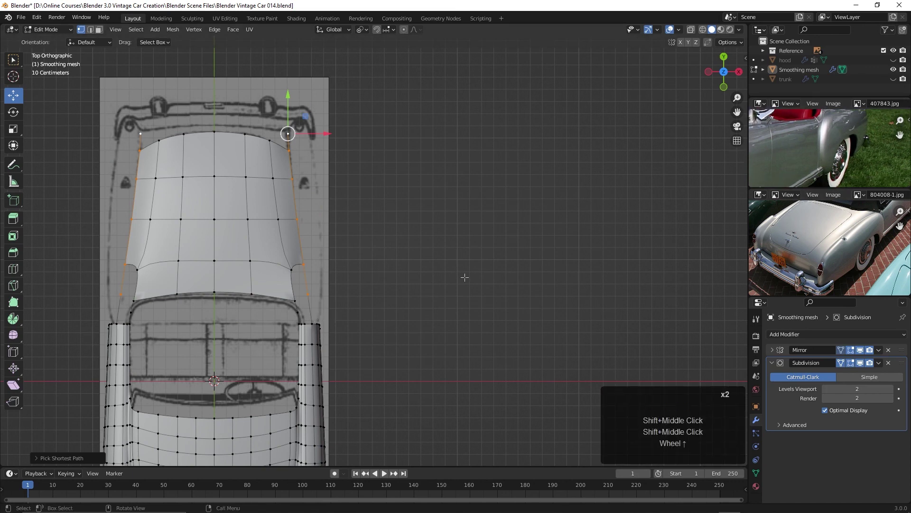
pyautogui.moveTo(464, 275); pyautogui.dragTo(448, 308, button='middle')
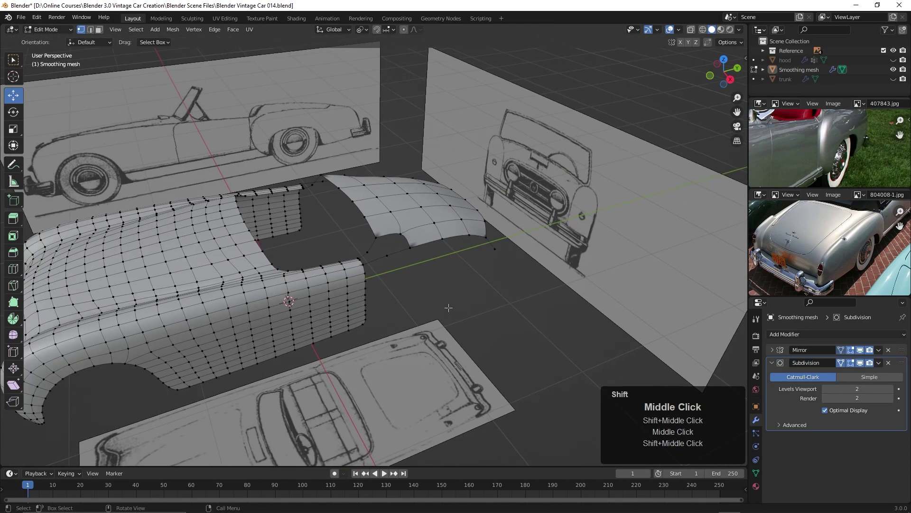